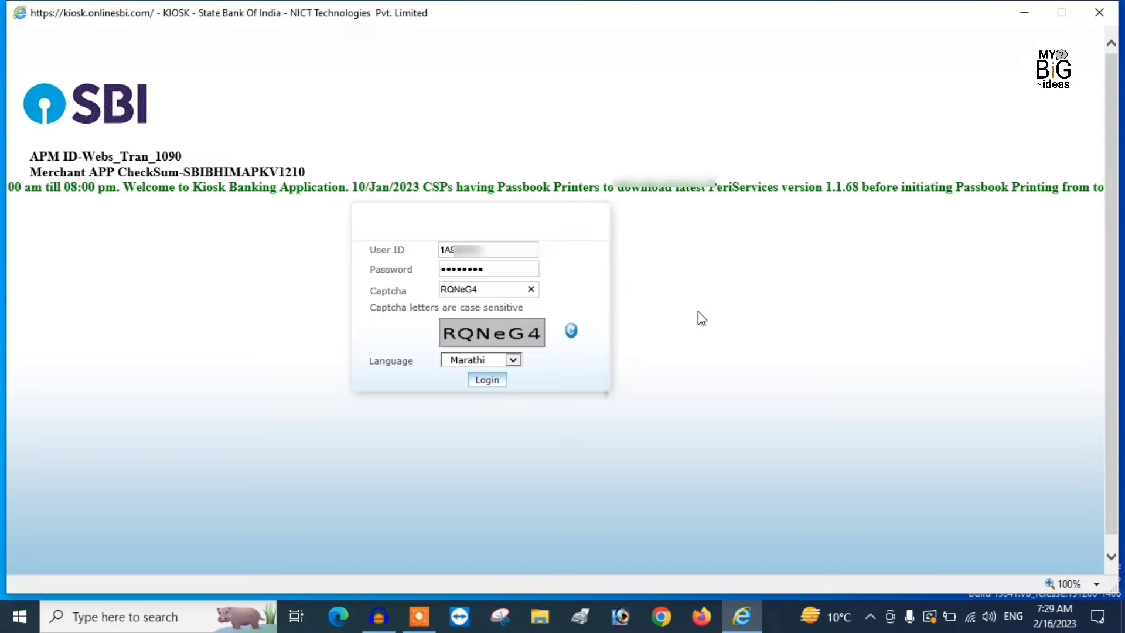
- Log in to the kiosk and complete the agent fingerprint verification with the right hand middle finger
click(500, 381)
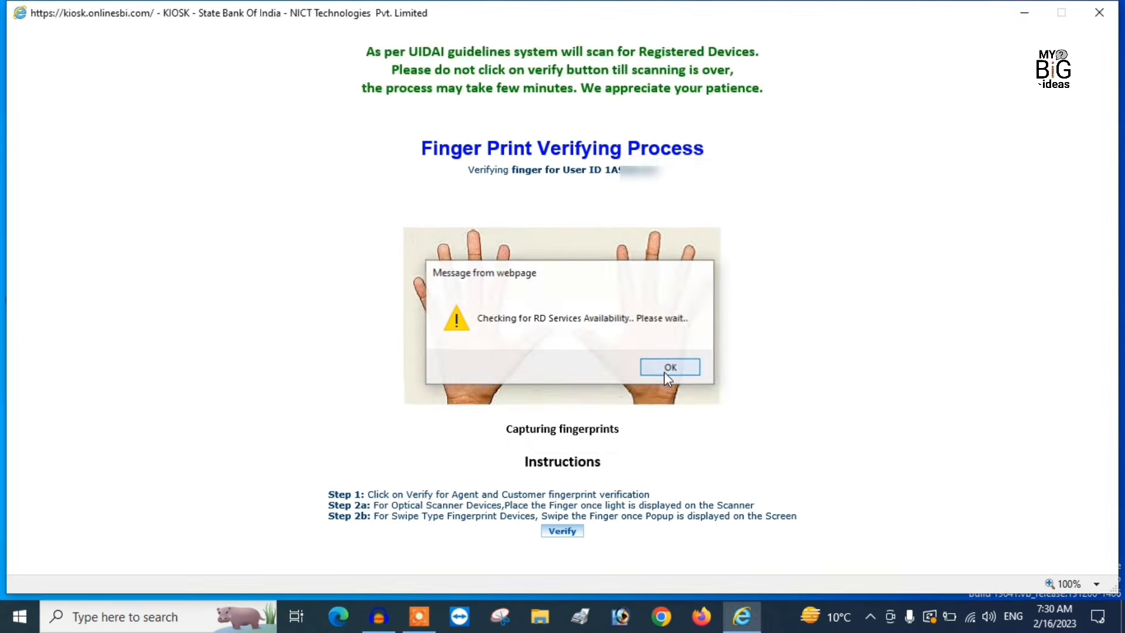
click(666, 370)
click(683, 369)
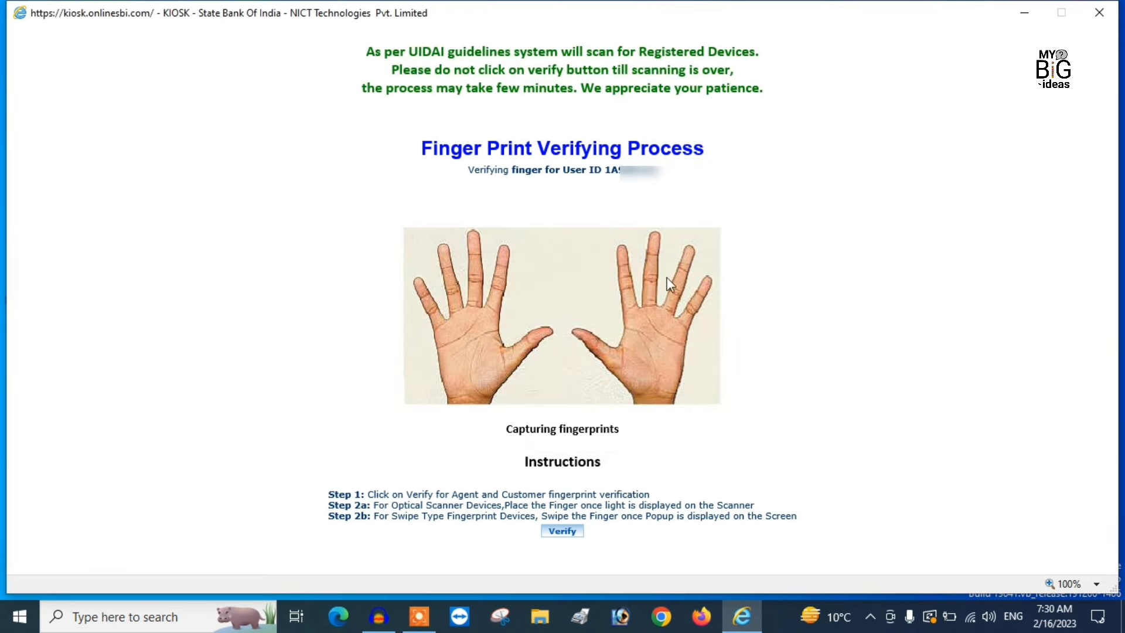
click(657, 247)
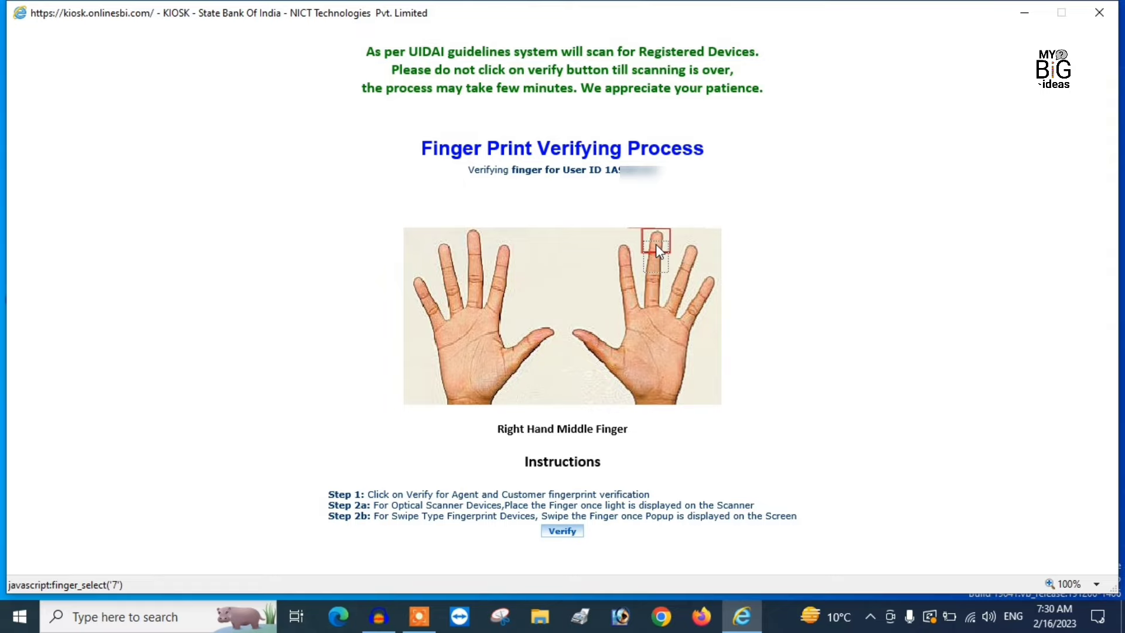
click(563, 531)
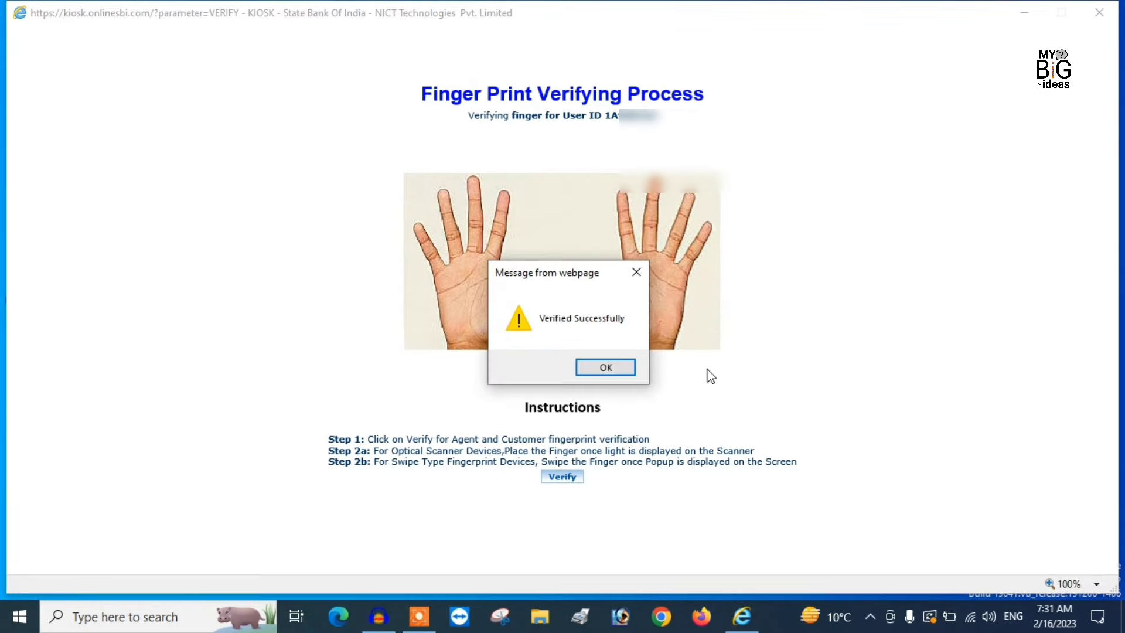
click(597, 368)
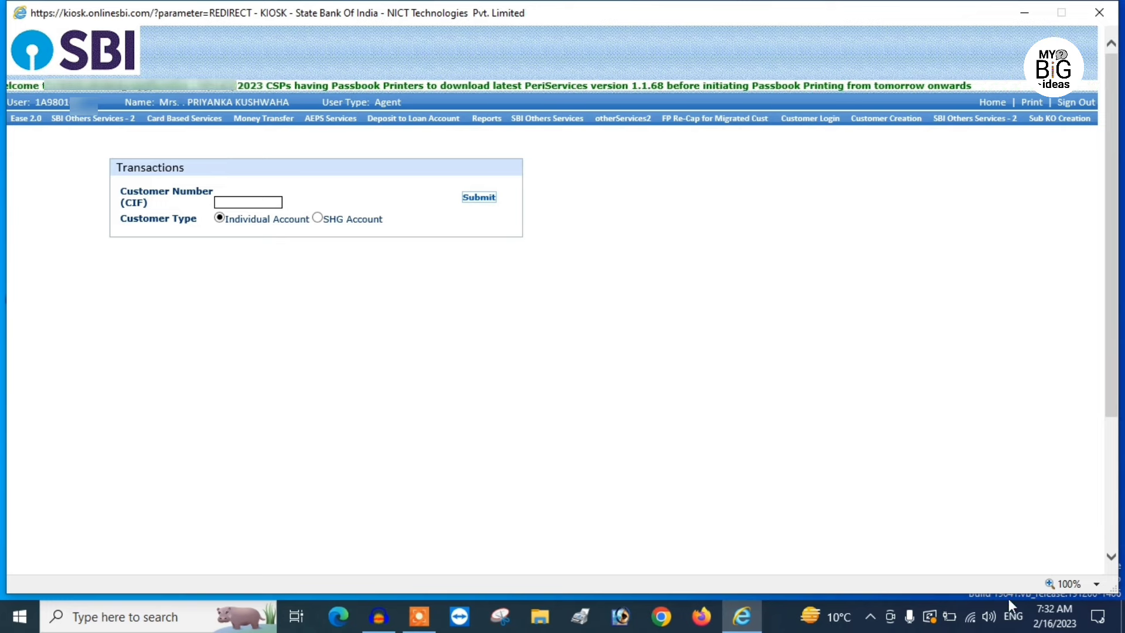
- Try the kiosk page at 75% zoom and at 125% zoom
click(1096, 585)
click(1036, 520)
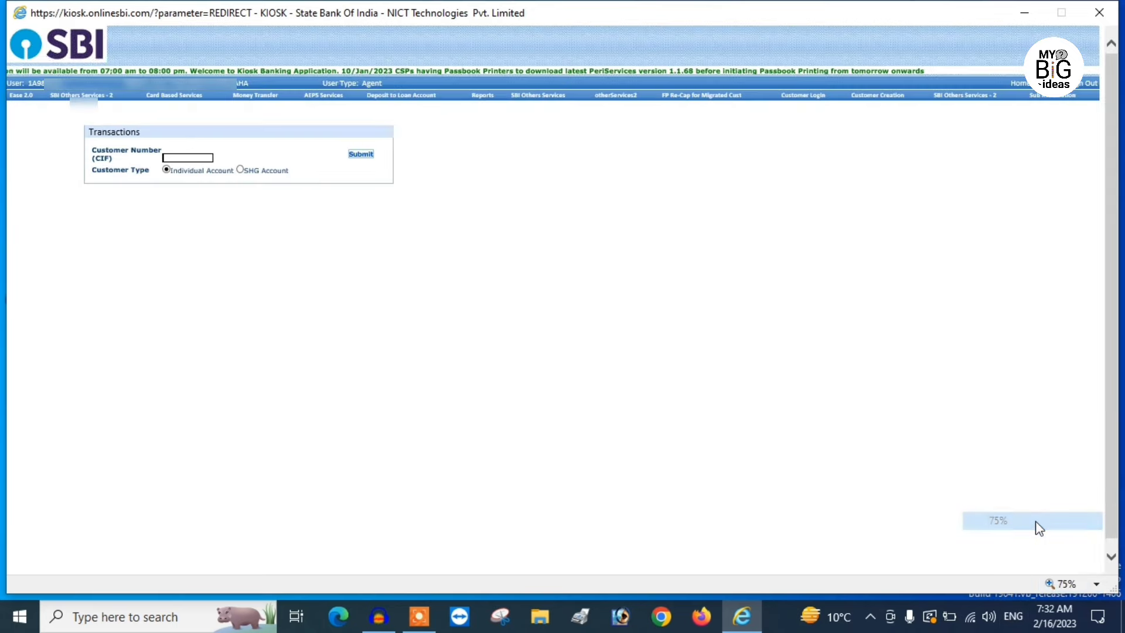
click(1094, 584)
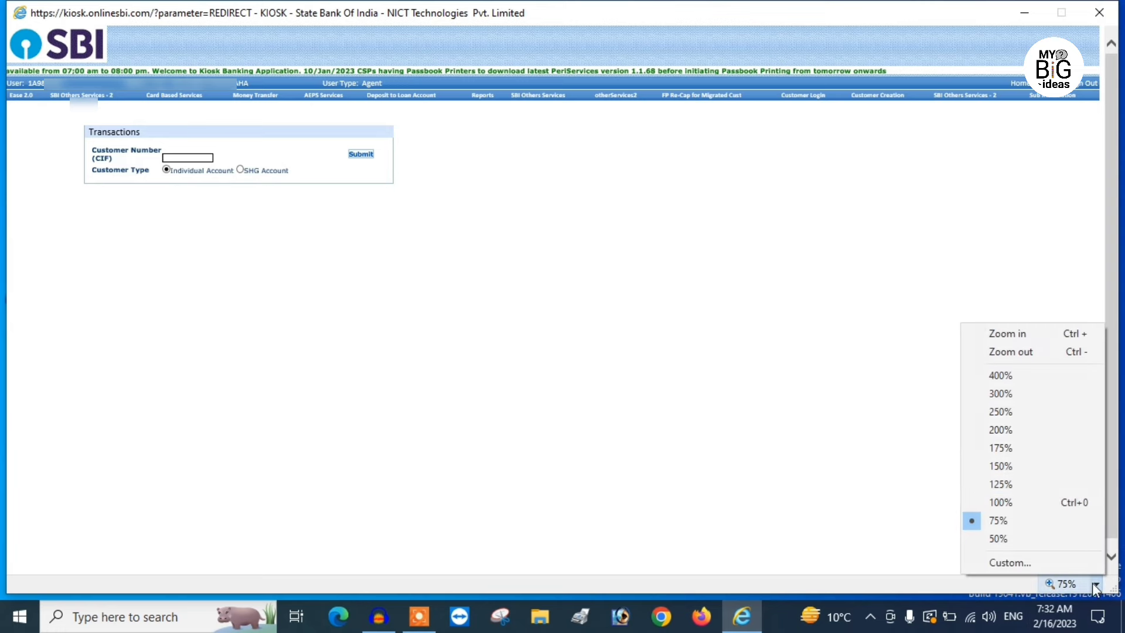
click(1026, 484)
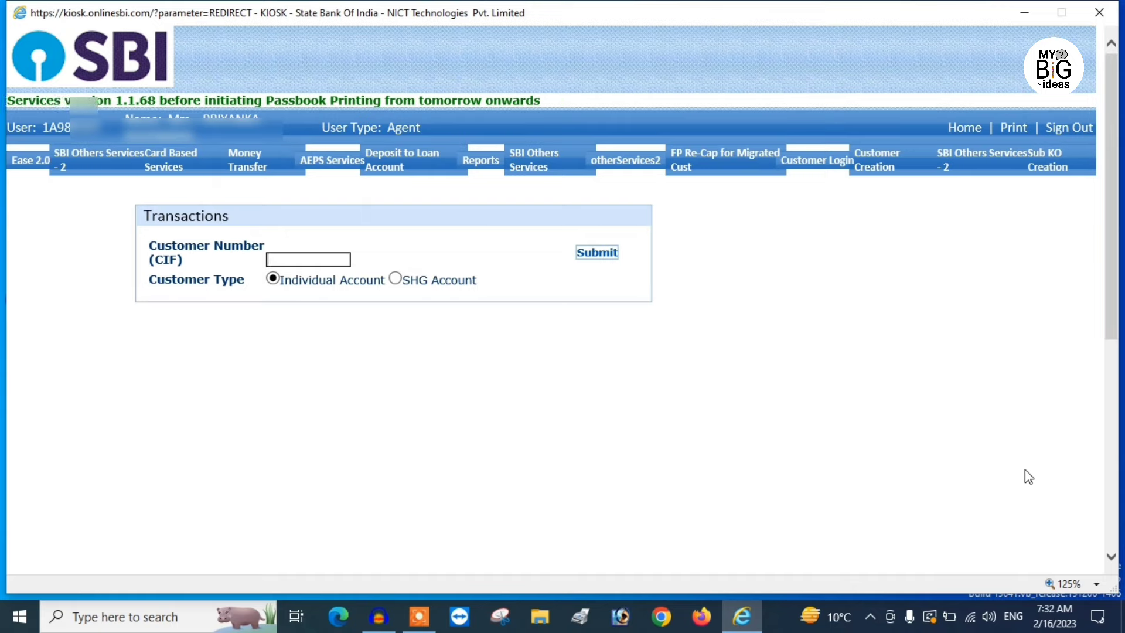
- Set the page zoom to a custom value of 100%
click(1099, 586)
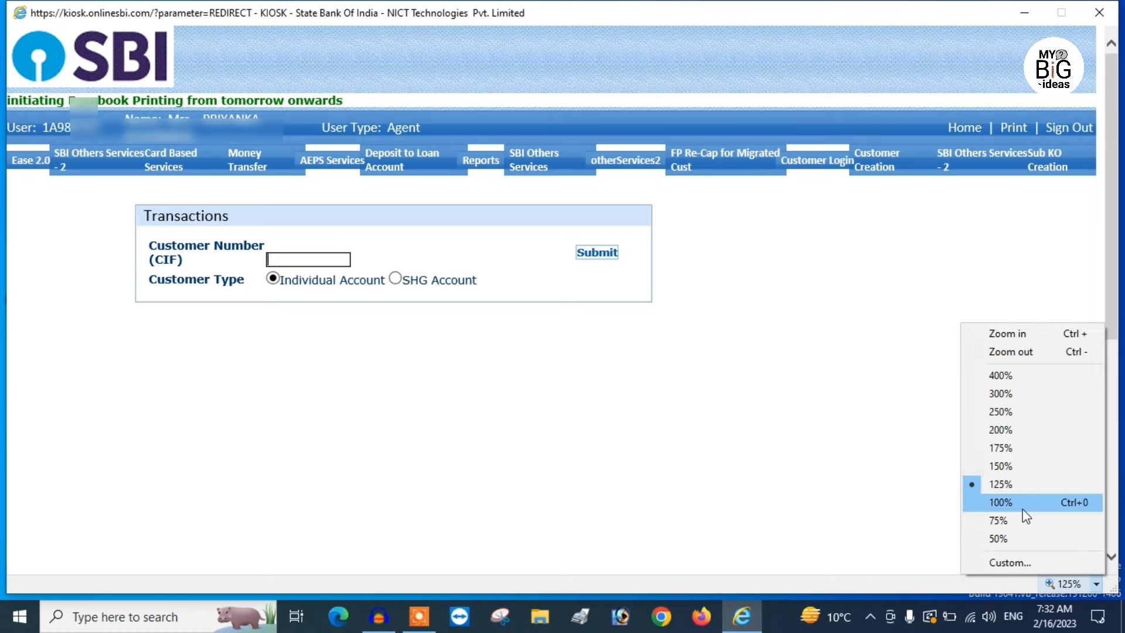
click(1008, 563)
text(100)
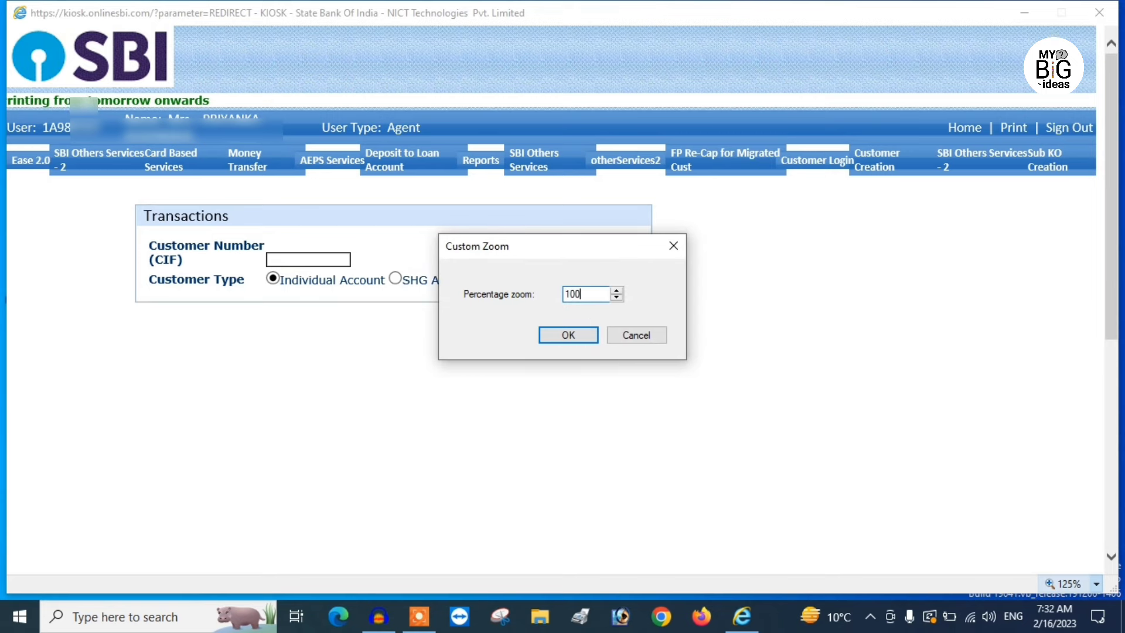
click(566, 335)
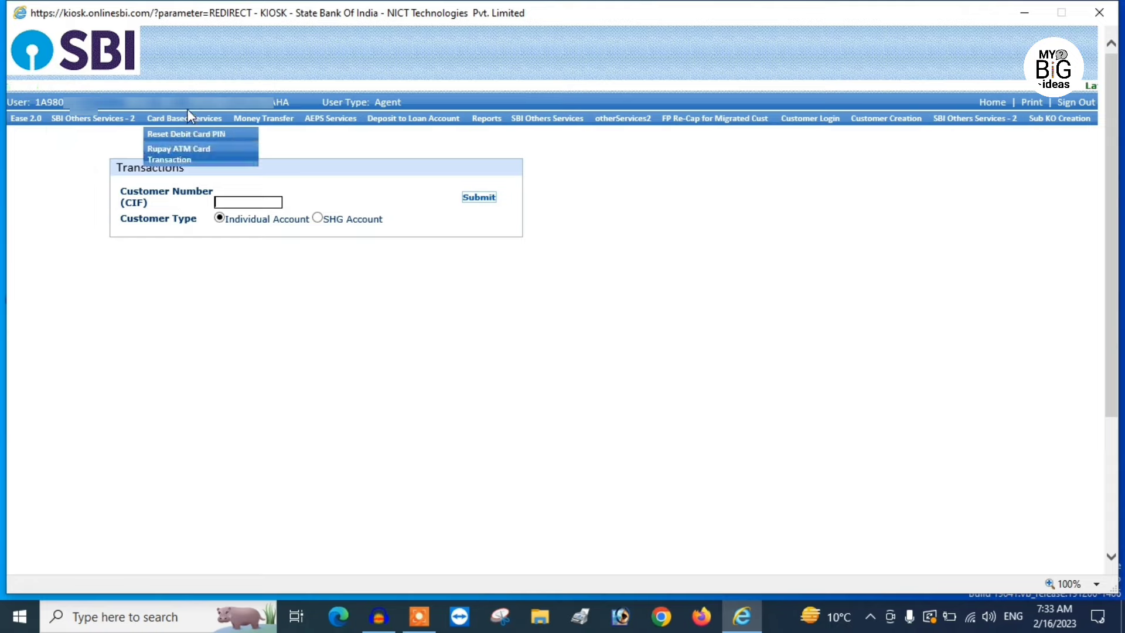
- Open the AEPS Transactions form and choose State Bank of India as the bank name
mouse_move(427, 123)
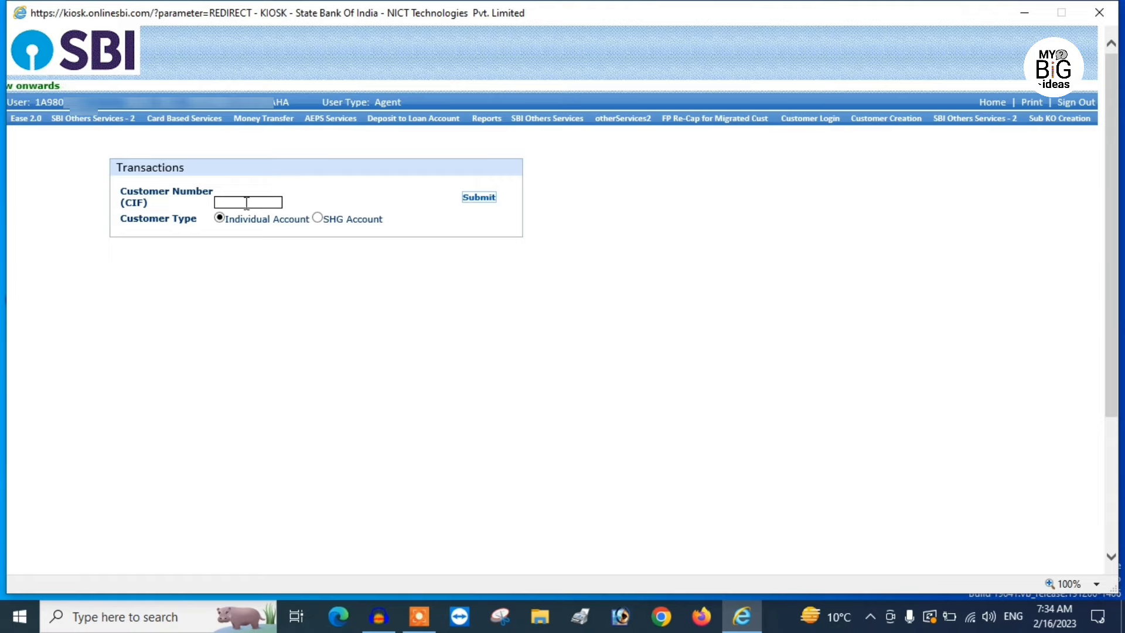
mouse_move(167, 120)
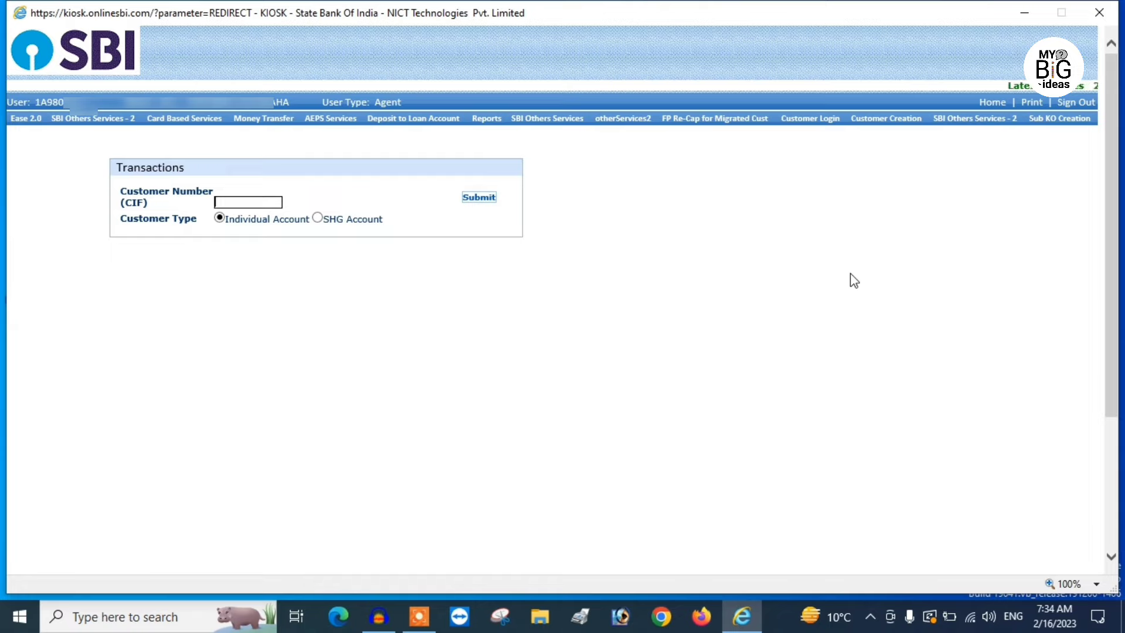
mouse_move(314, 122)
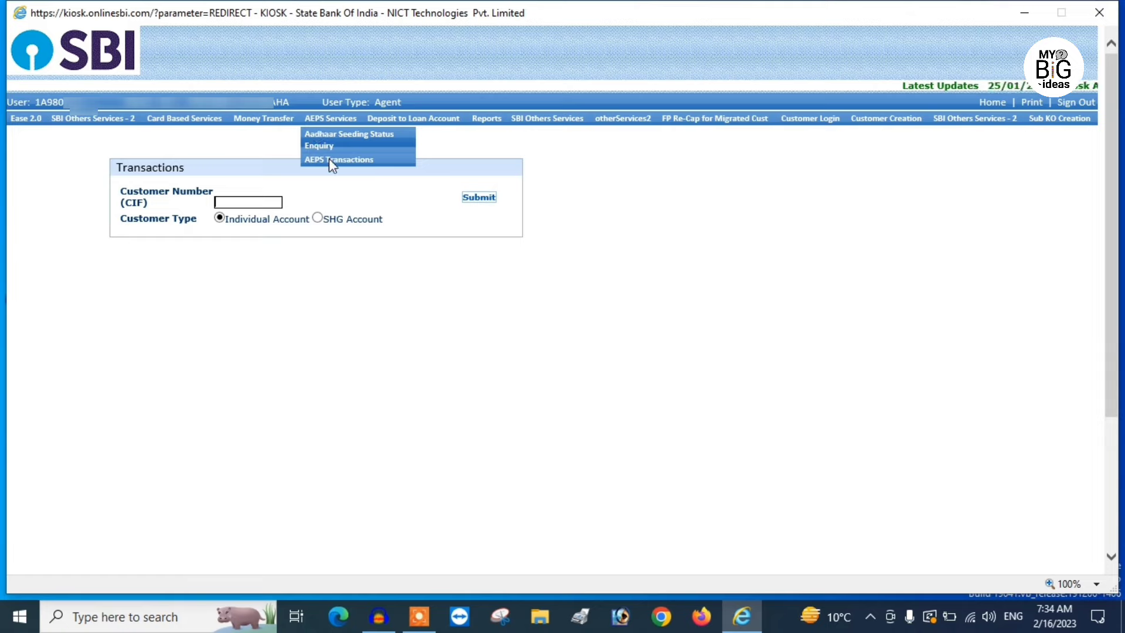
click(329, 160)
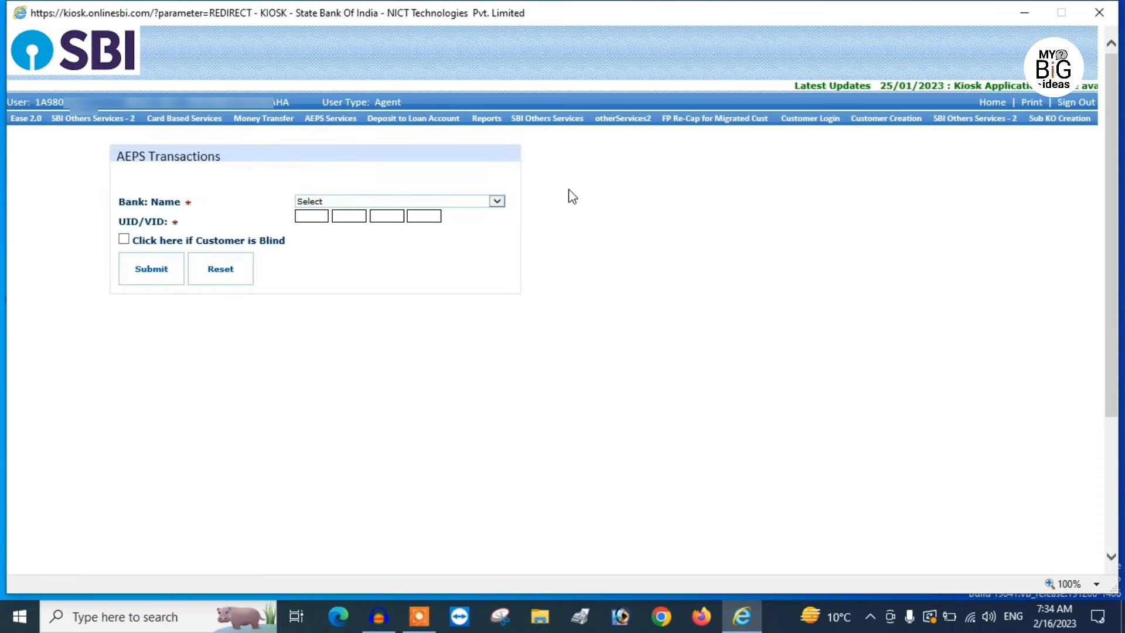
click(481, 203)
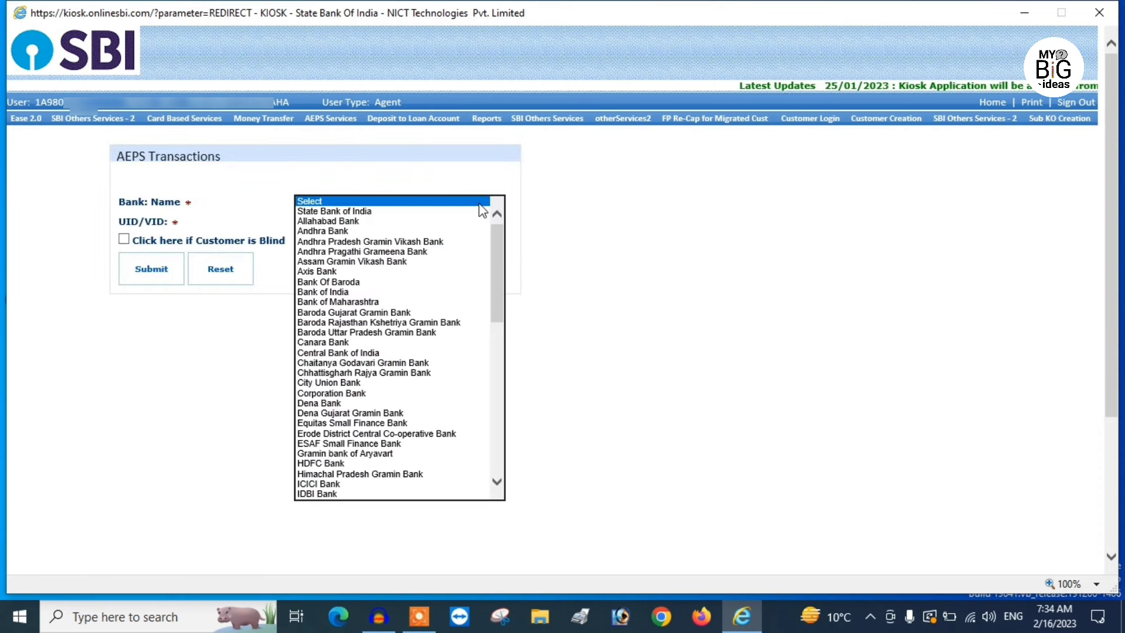
click(402, 211)
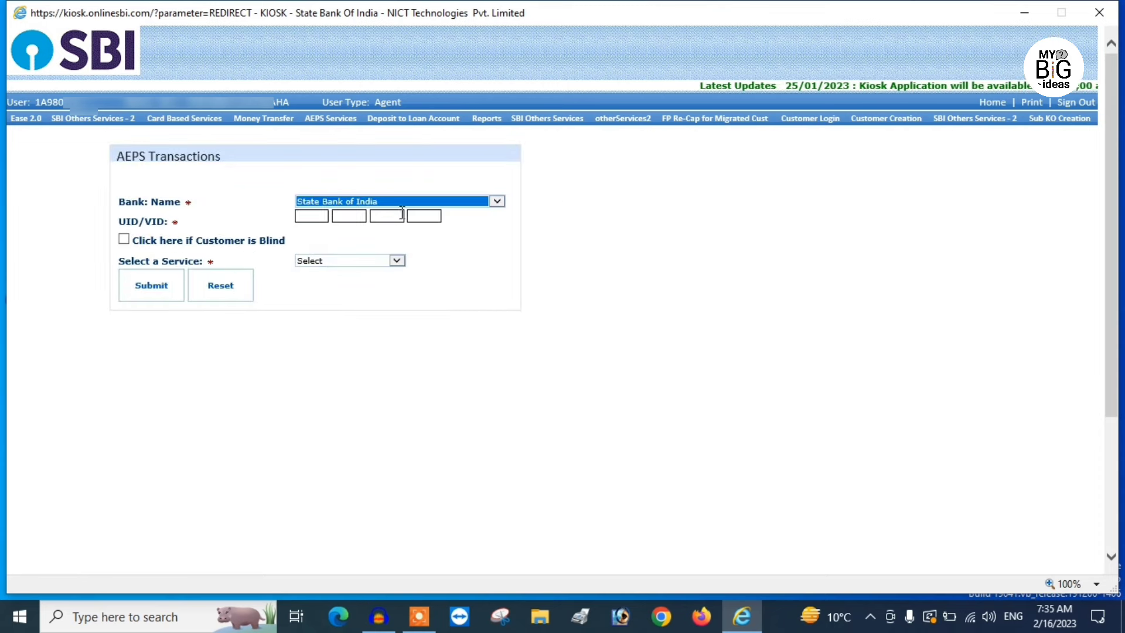
- Choose Onus Withdrawal as the AEPS service and make the amount field ready for entry
click(315, 215)
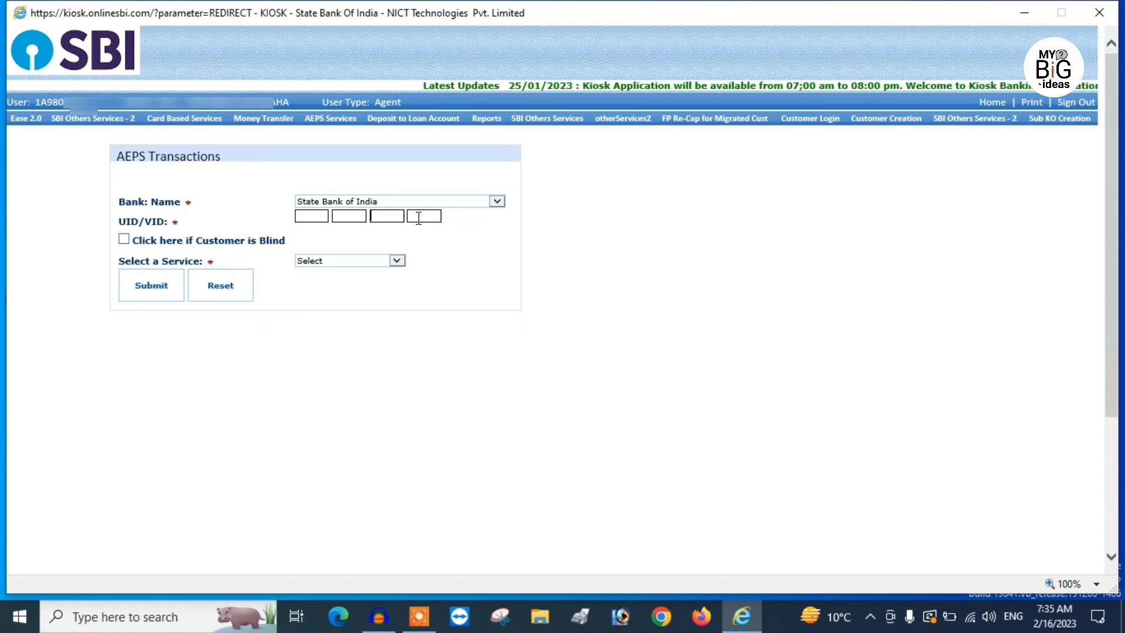
click(387, 260)
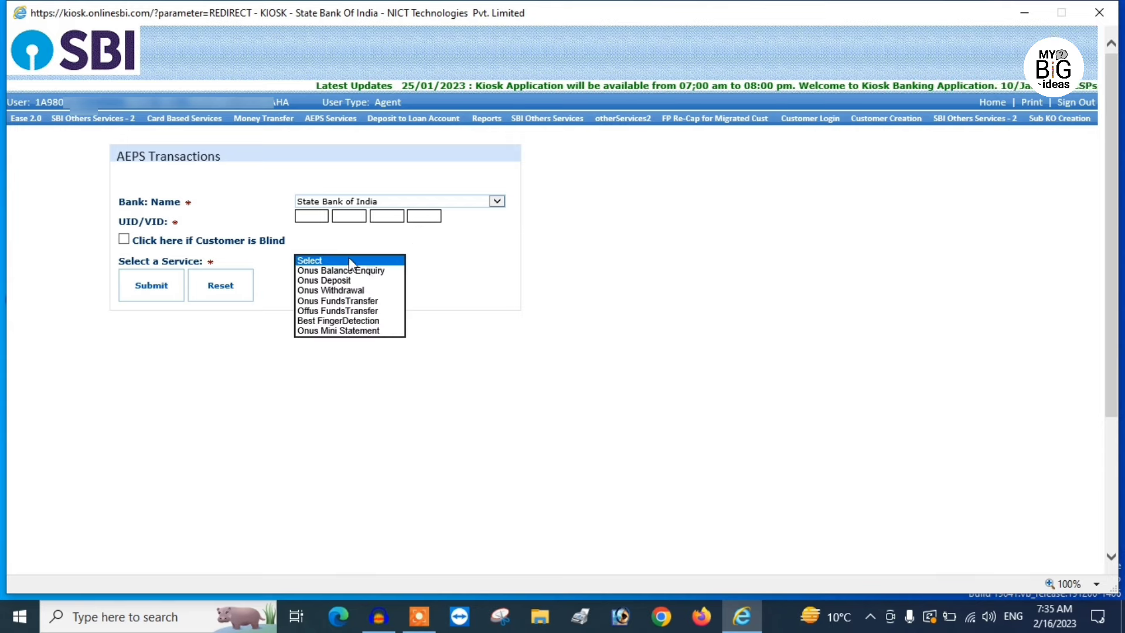
click(331, 290)
click(317, 279)
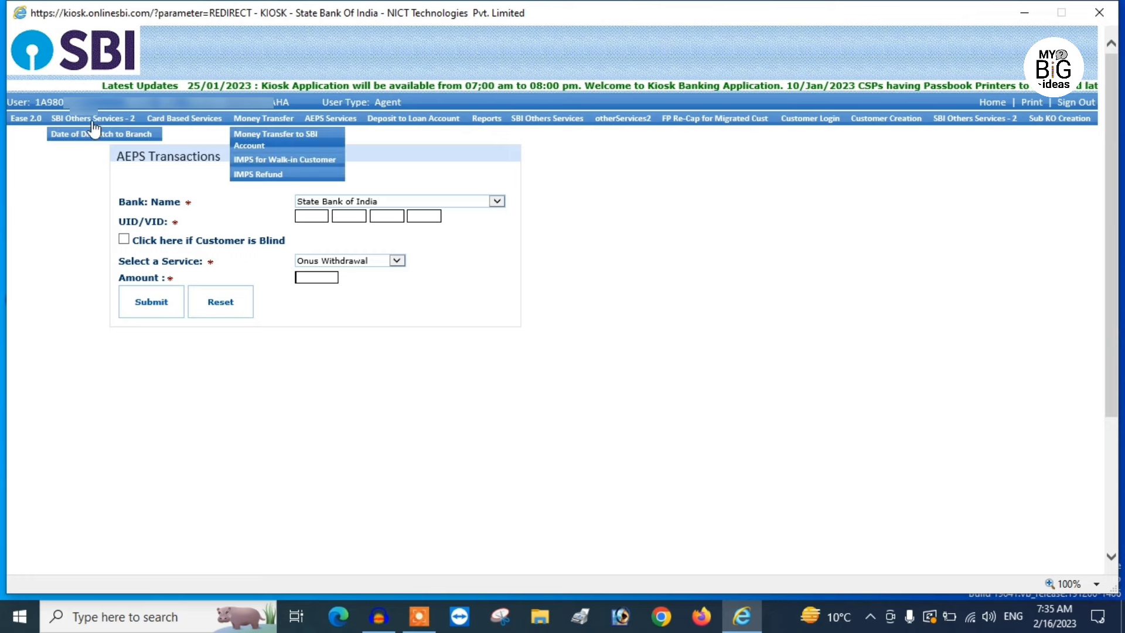
- Review the AEPS, loan deposit and other SBI services on offer, and open the EKYC form
mouse_move(328, 119)
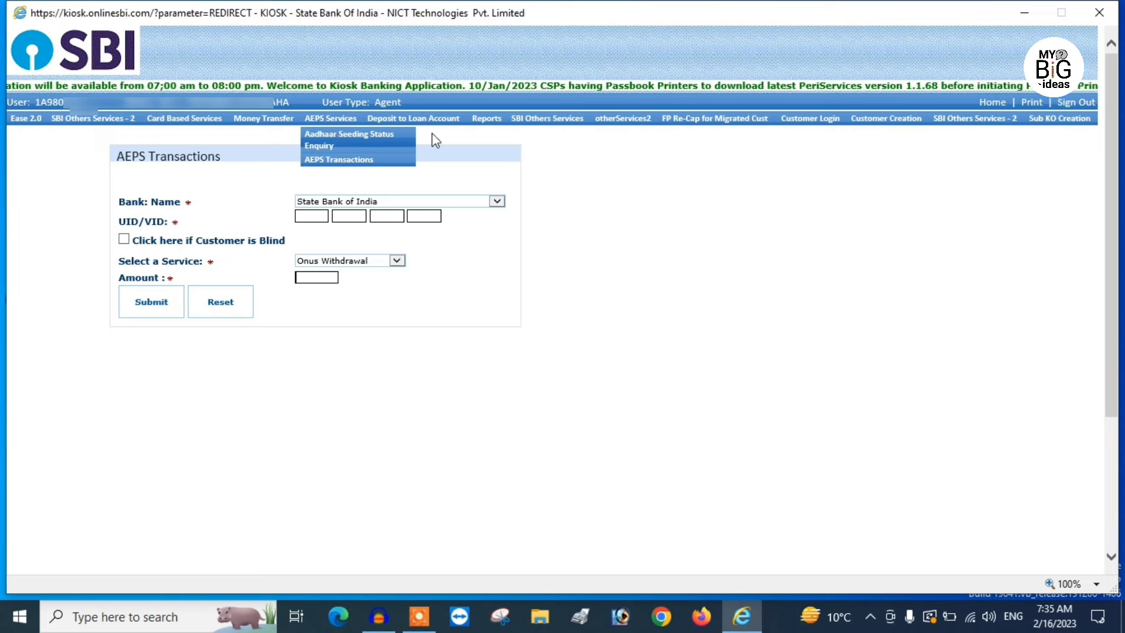
mouse_move(400, 121)
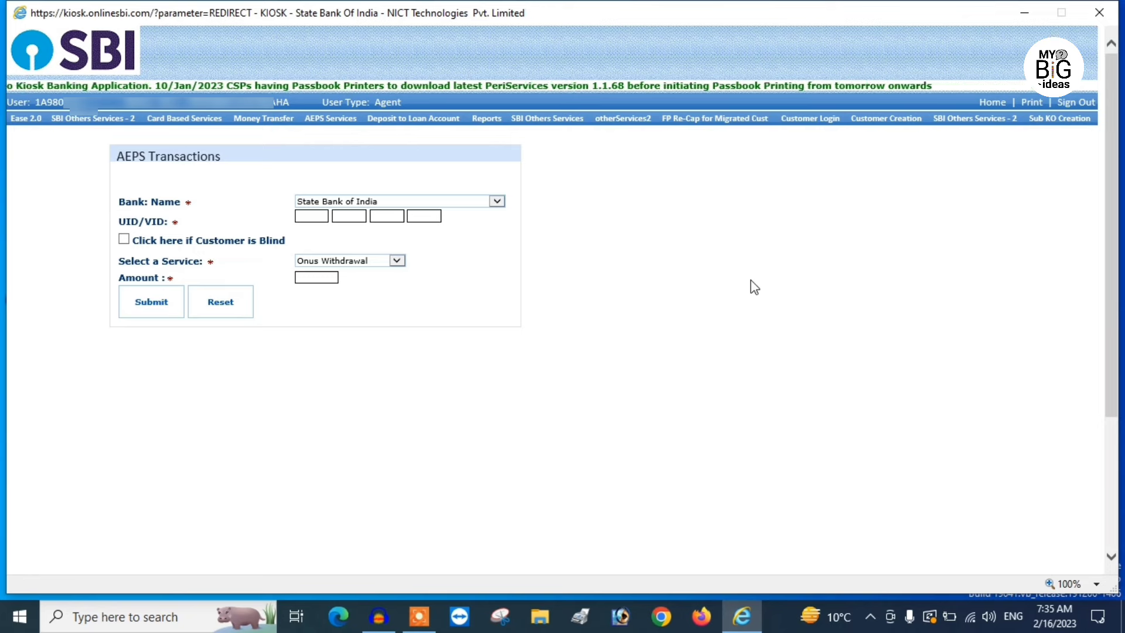
mouse_move(553, 131)
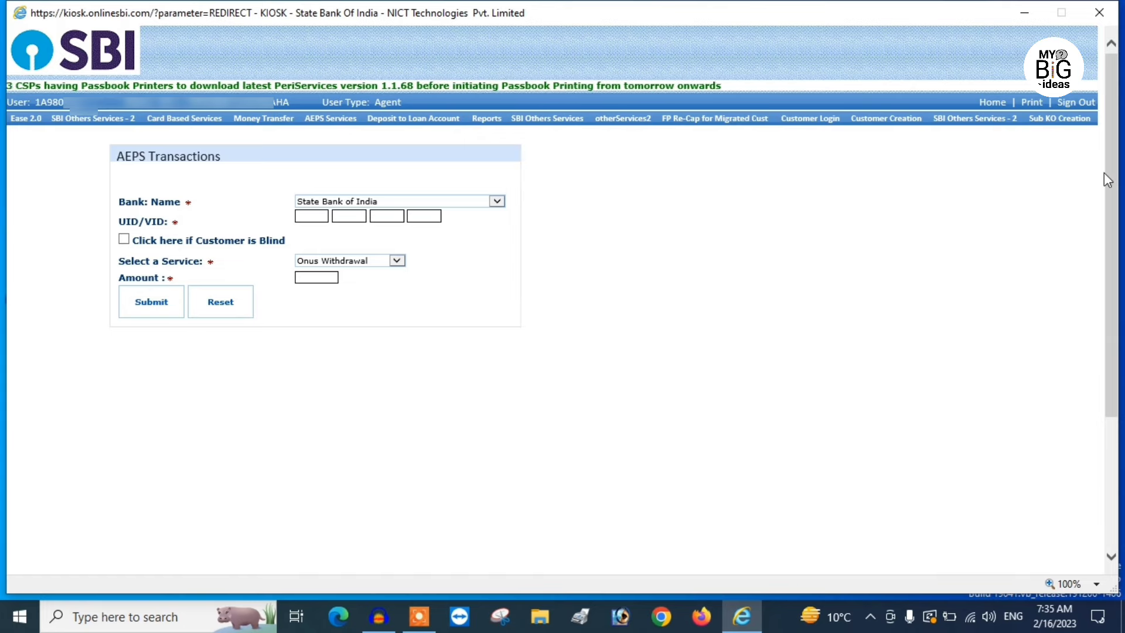
drag(1111, 165, 1106, 217)
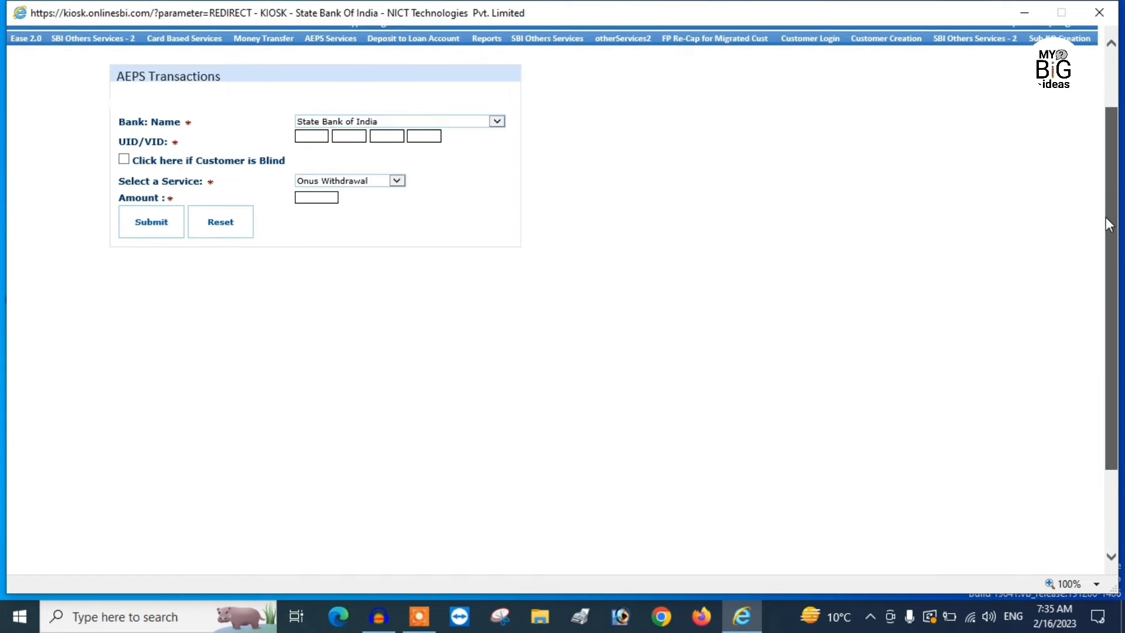
mouse_move(555, 47)
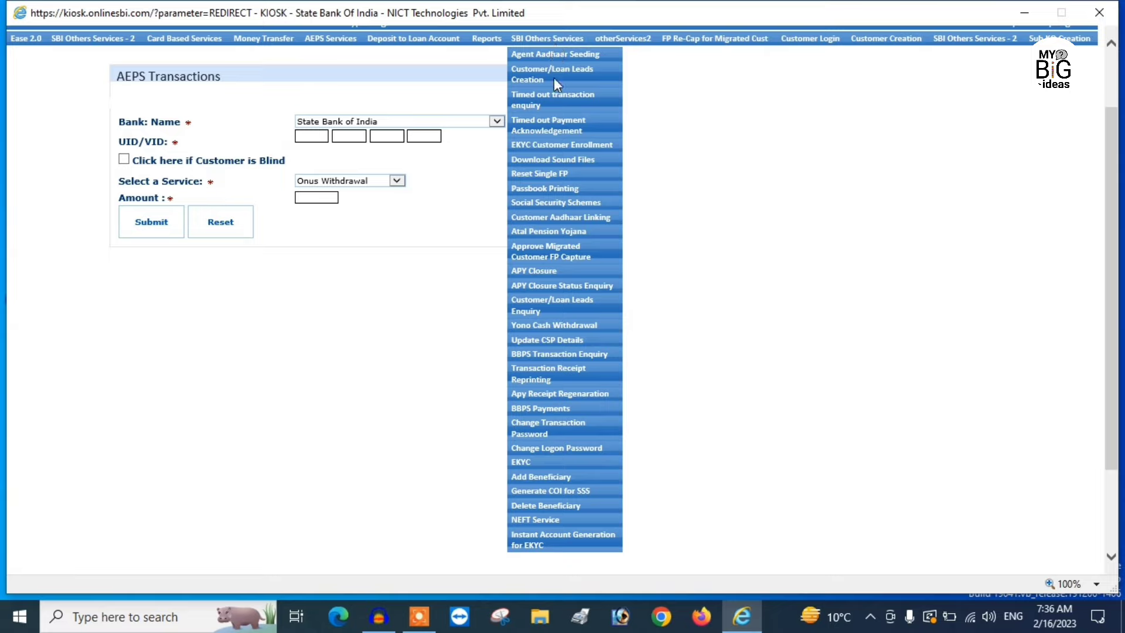
click(520, 463)
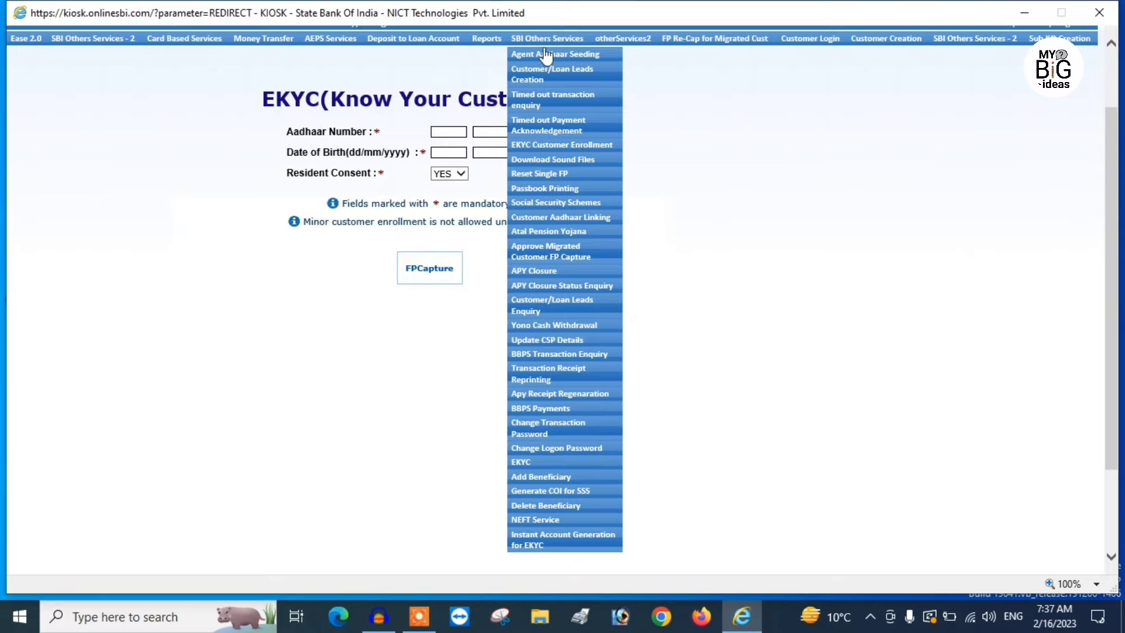
- Open the Social Security Schemes enrollment form and select CIF Number as the input type
click(570, 203)
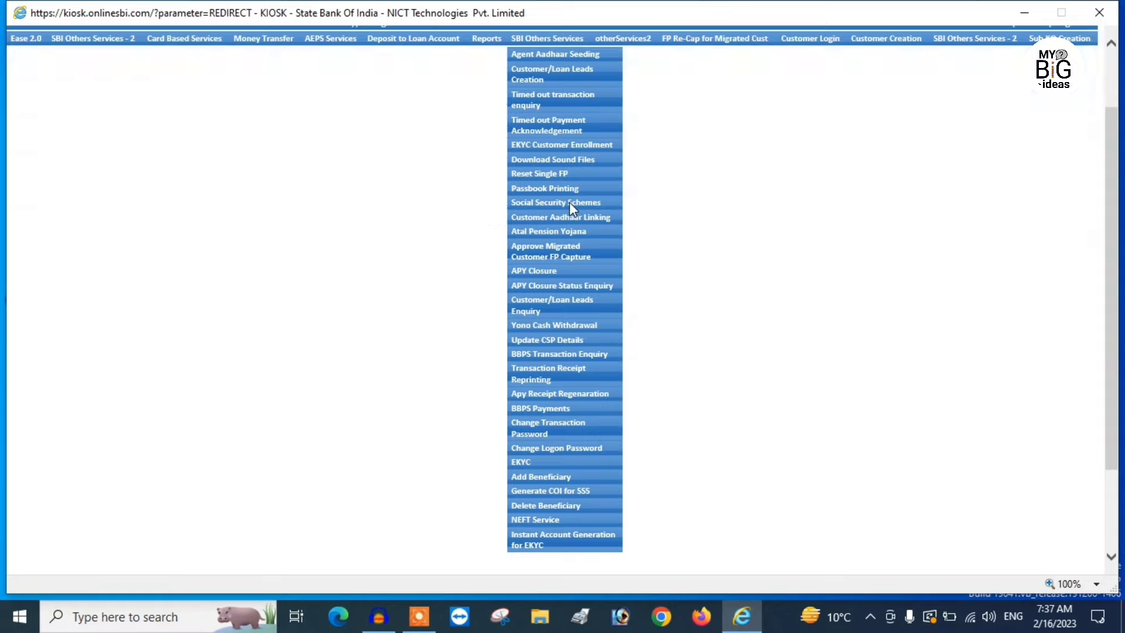
click(617, 149)
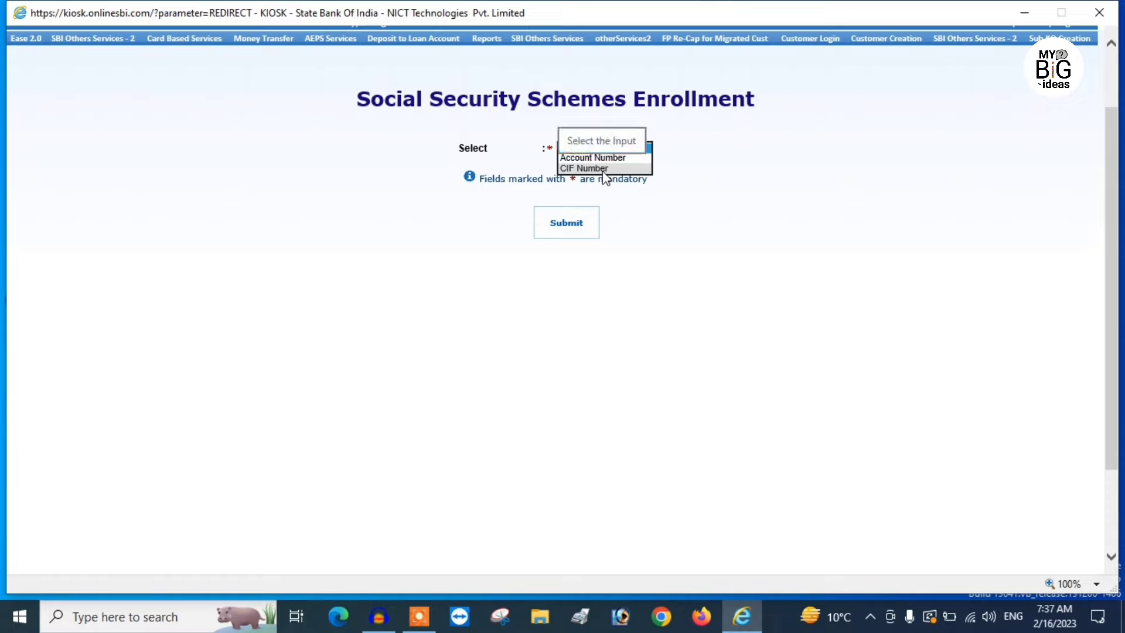
click(603, 169)
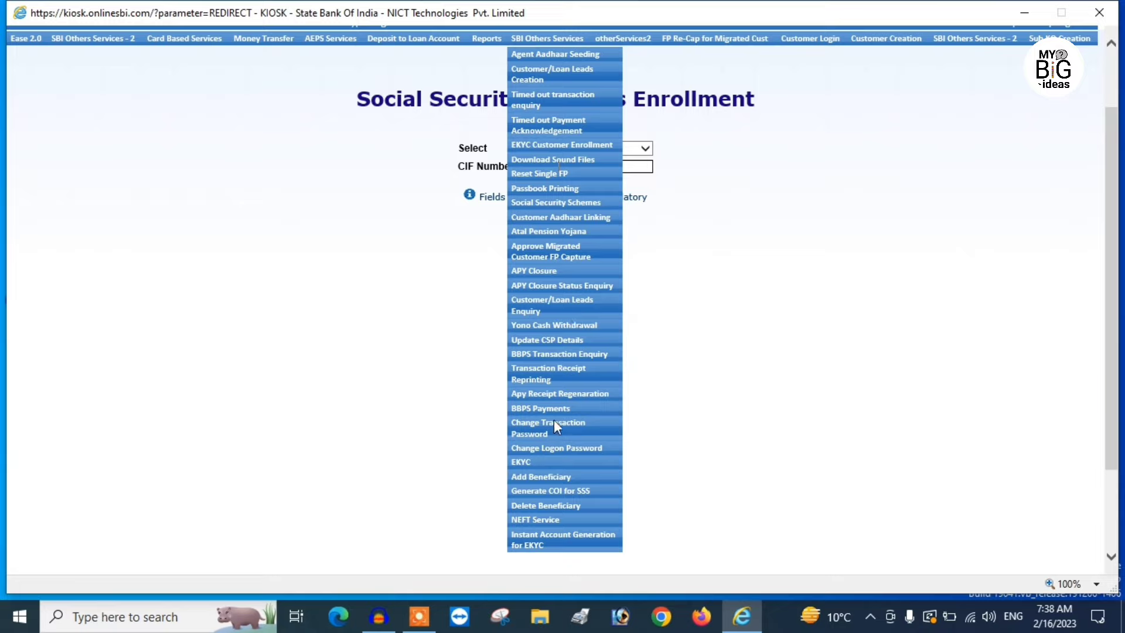
- Open the Print/Re-print Account Opening Form page and view its identity type options without choosing one
mouse_move(621, 43)
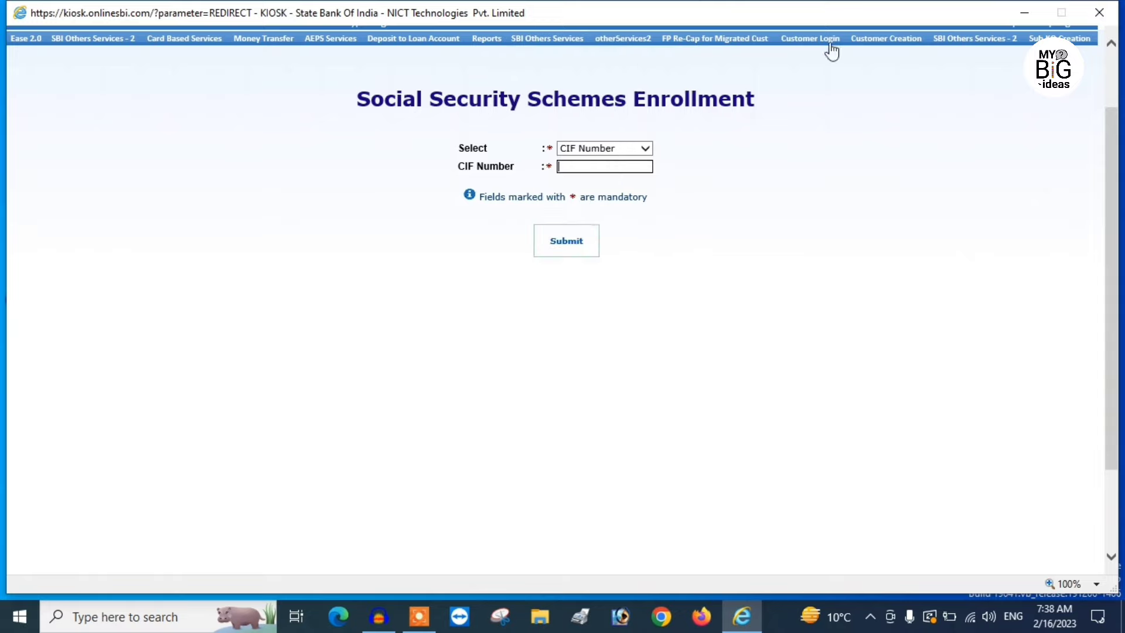
mouse_move(872, 47)
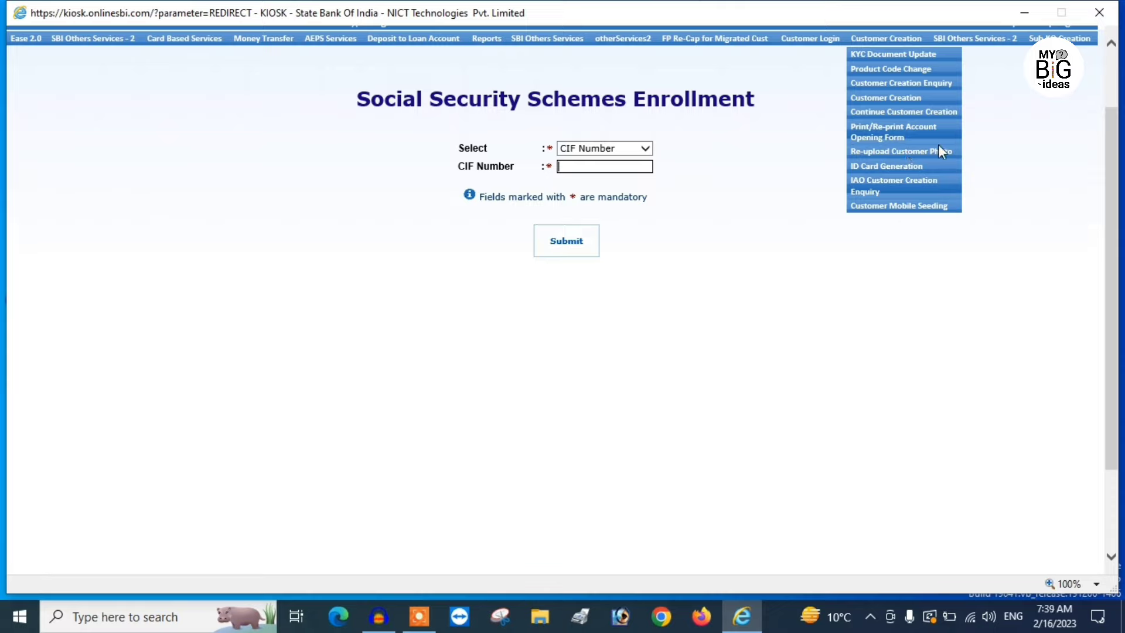
mouse_move(531, 38)
click(867, 125)
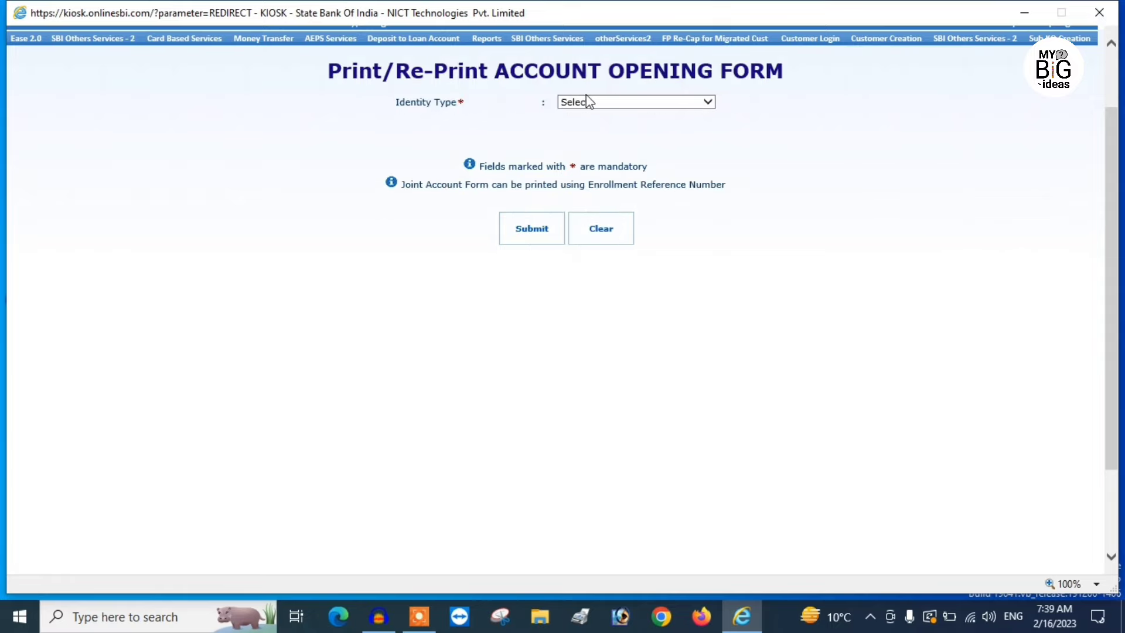
click(586, 102)
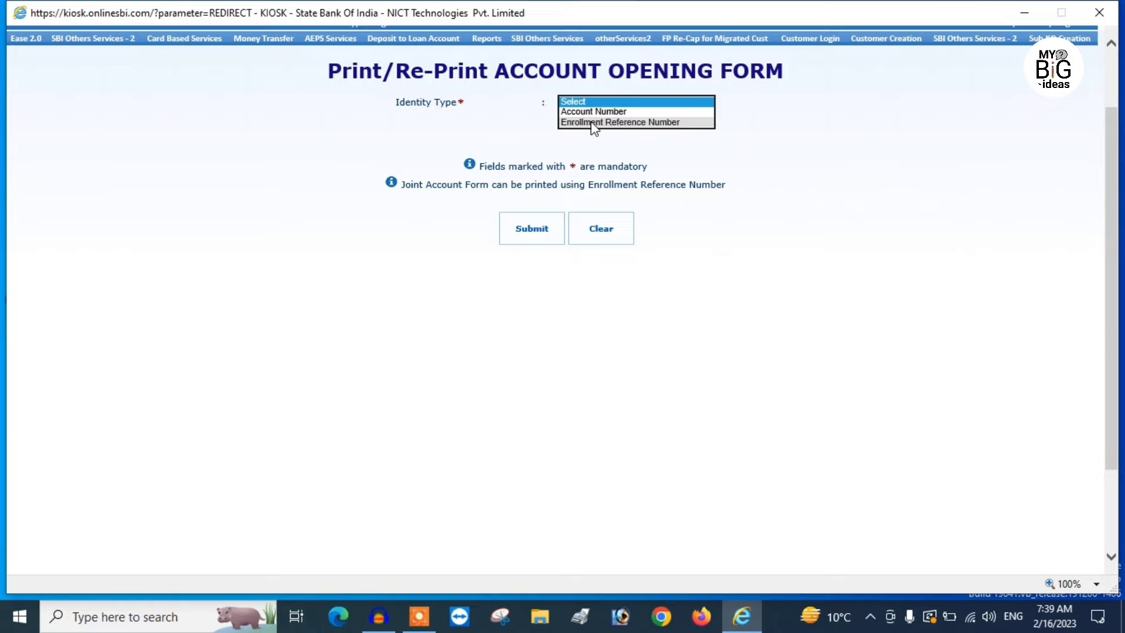
click(808, 109)
- Open the IAO Customer Creation Enquiry page
mouse_move(865, 44)
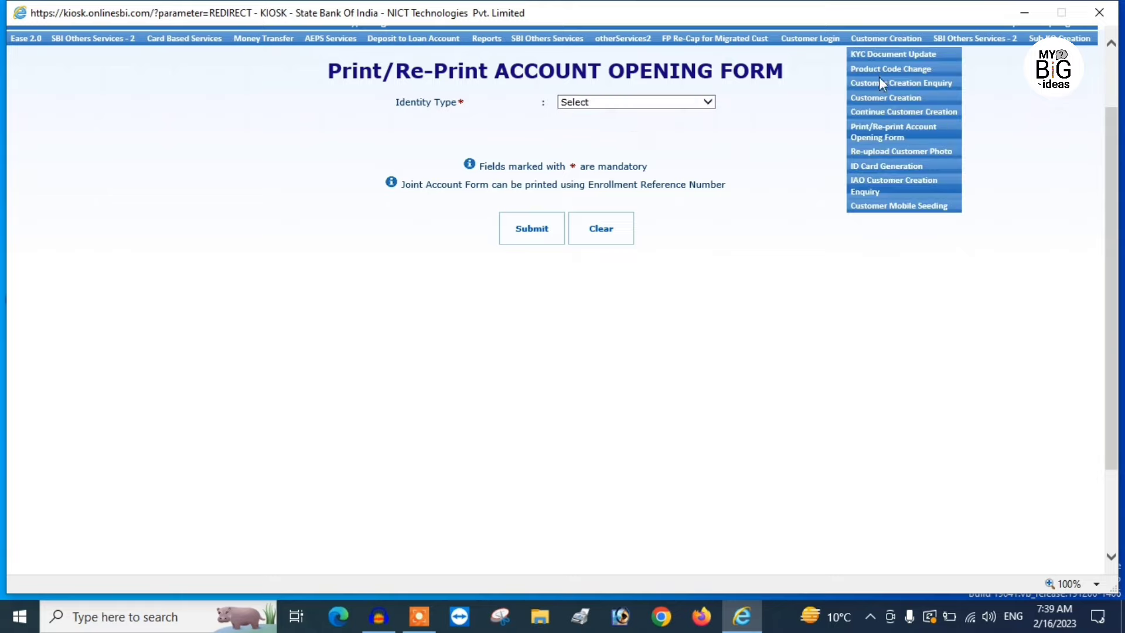
click(869, 181)
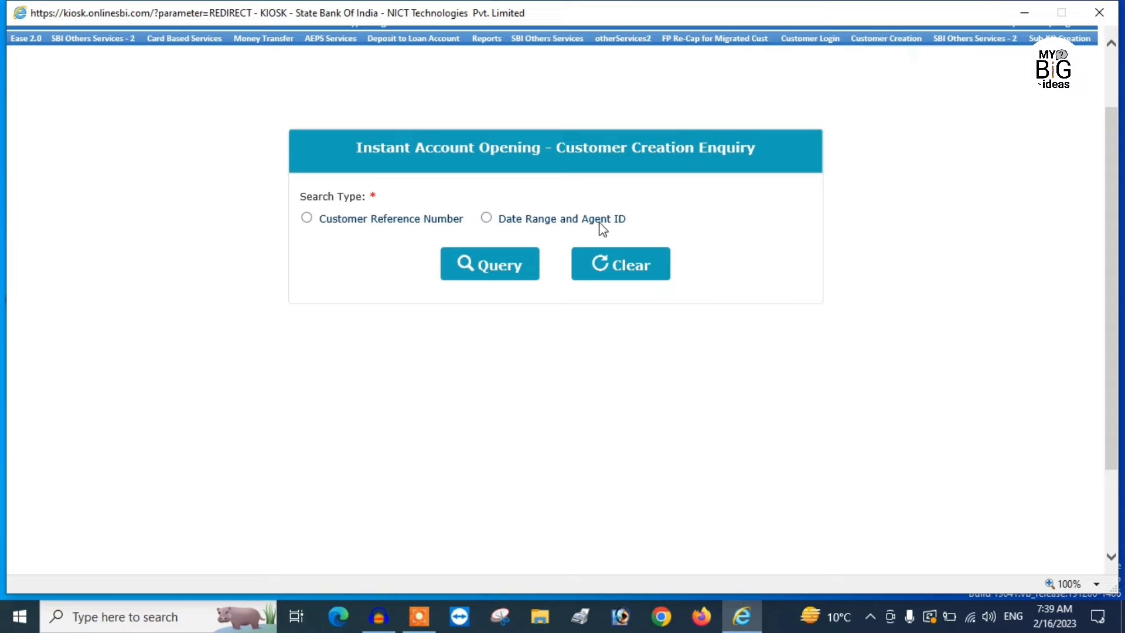
- Set the customer creation enquiry's search type to Date Range and Agent ID
click(485, 218)
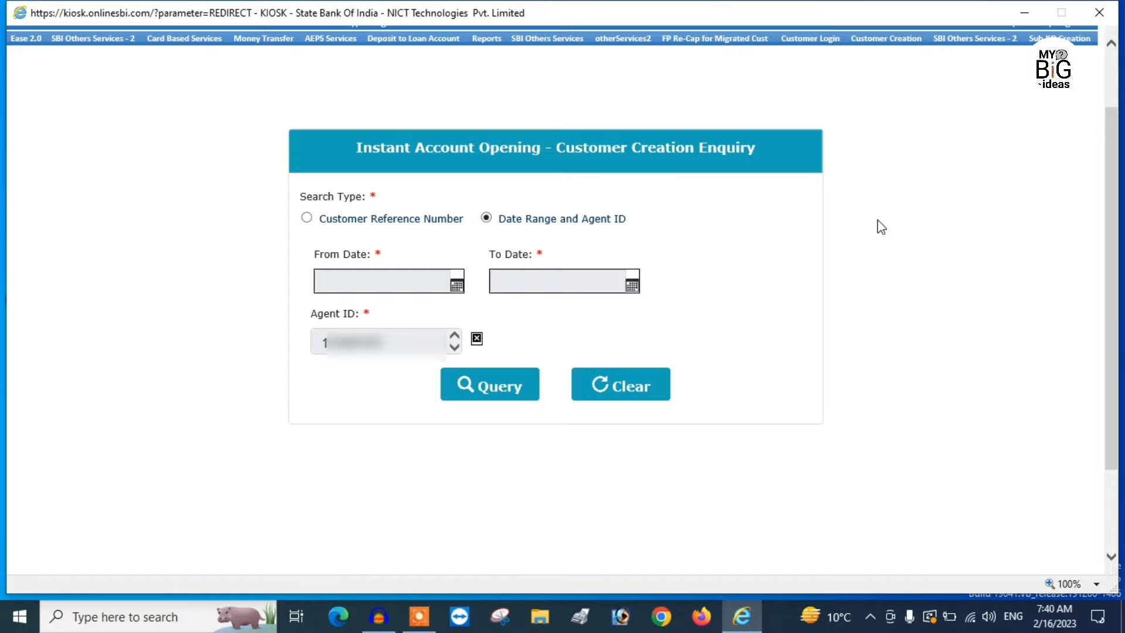
mouse_move(1070, 40)
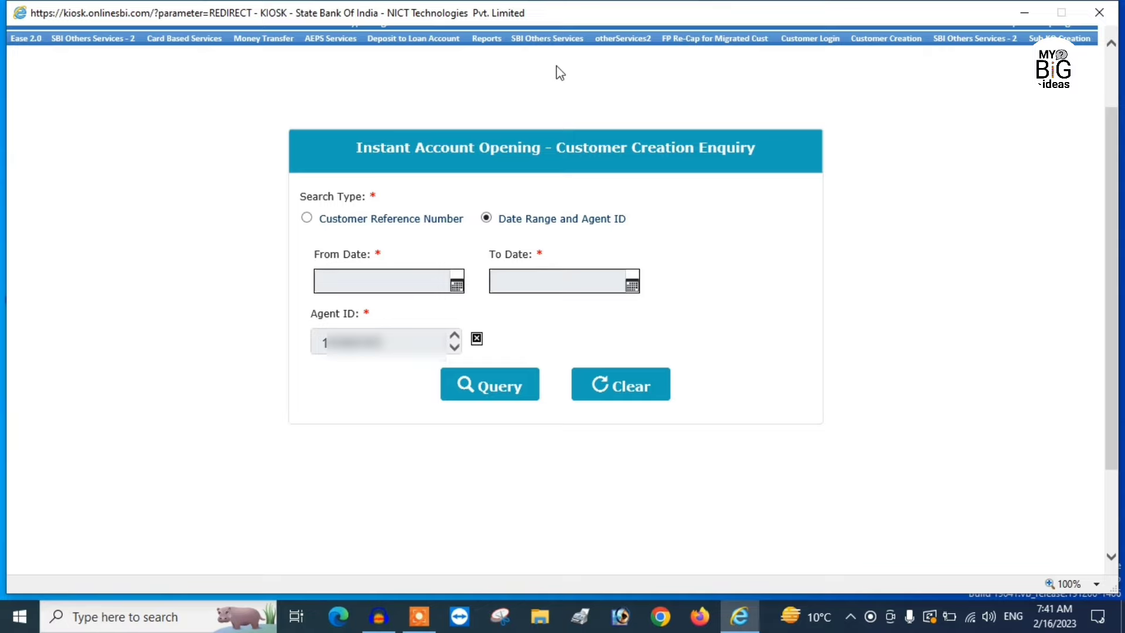
- Open the online reports portal and bring up its Current Day Transaction report
mouse_move(483, 41)
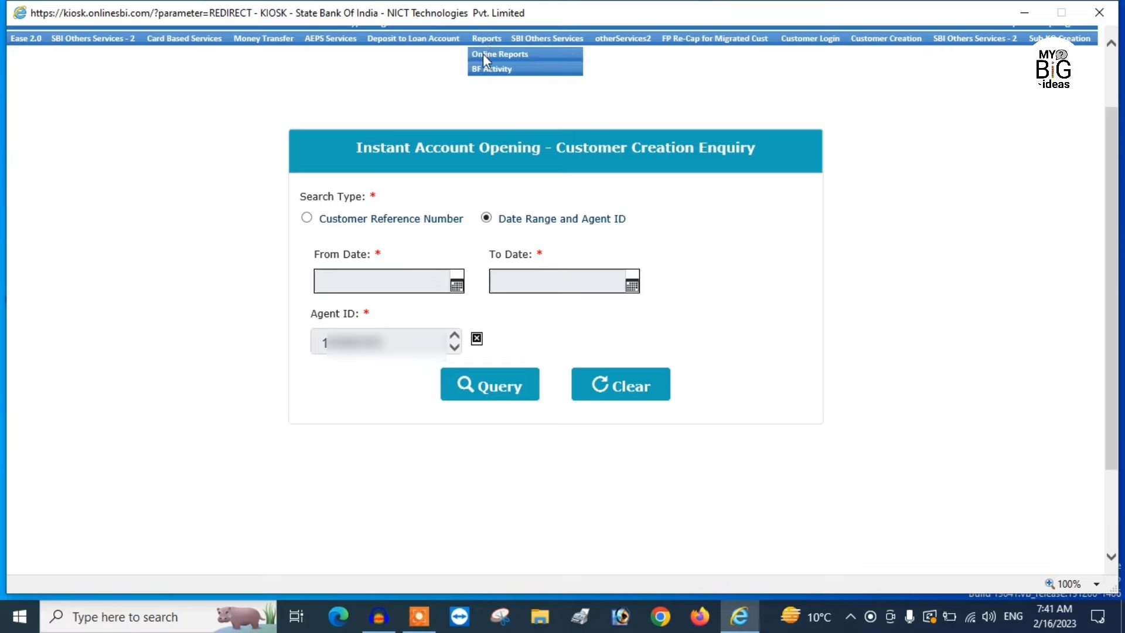
click(484, 55)
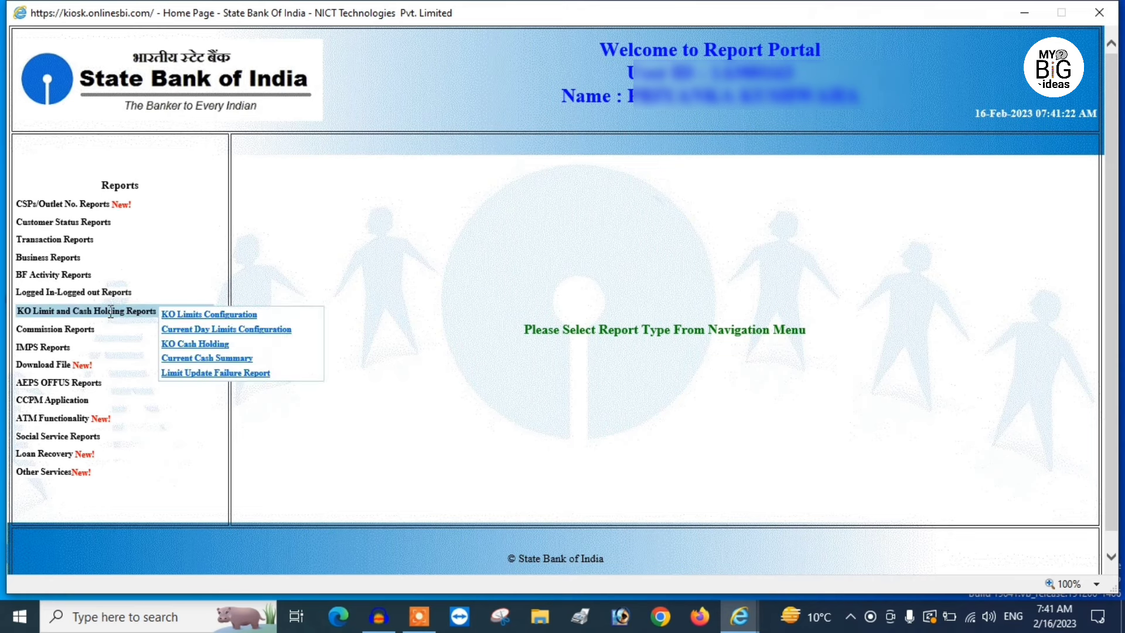
mouse_move(79, 243)
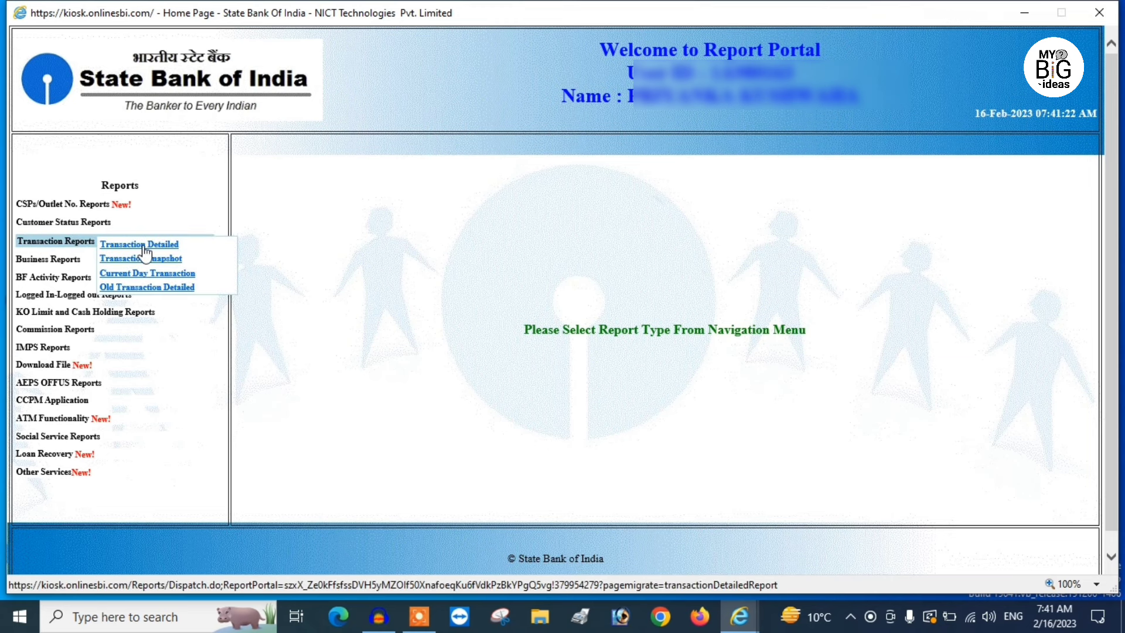
click(145, 275)
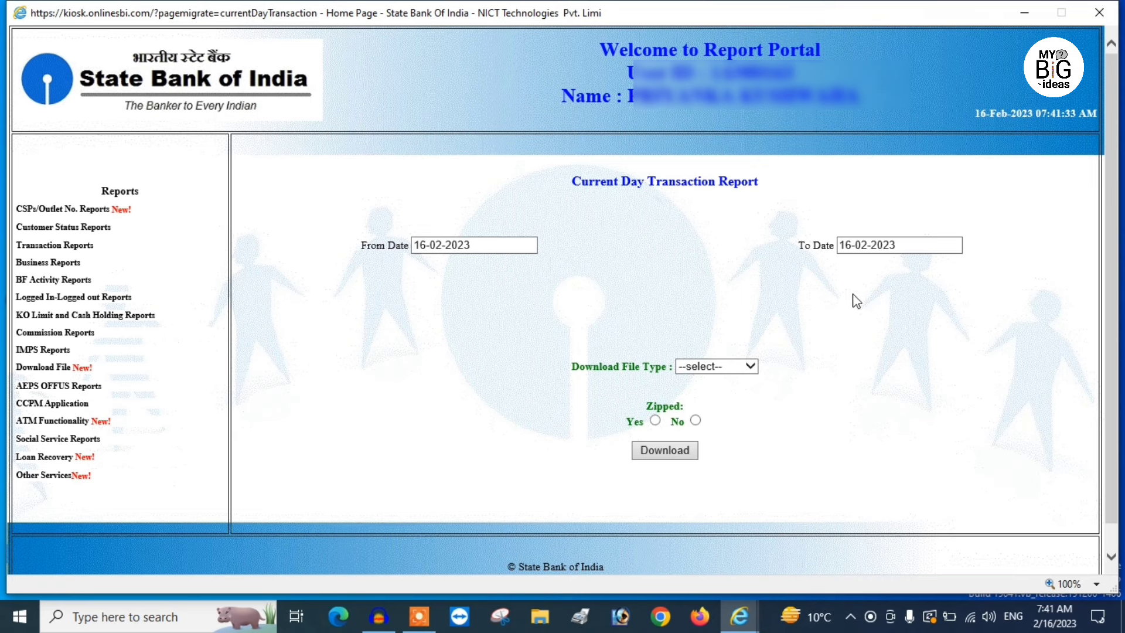
- Download the Current Day Transaction report as an unzipped EXCEL file, view it in Excel and close it
click(724, 368)
click(712, 387)
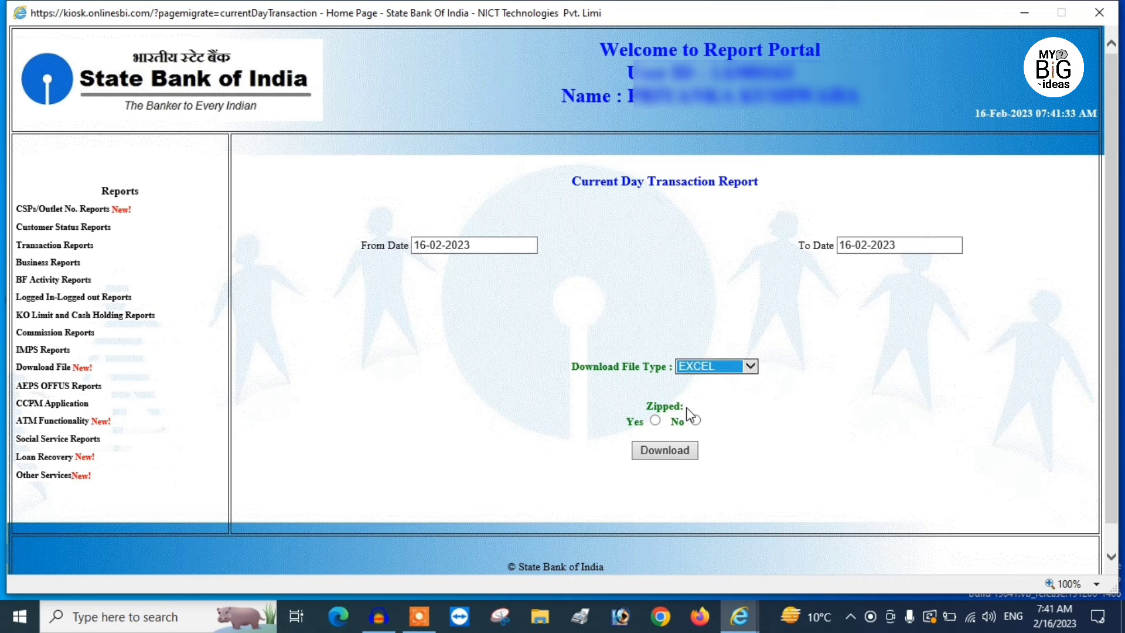
click(695, 420)
click(680, 456)
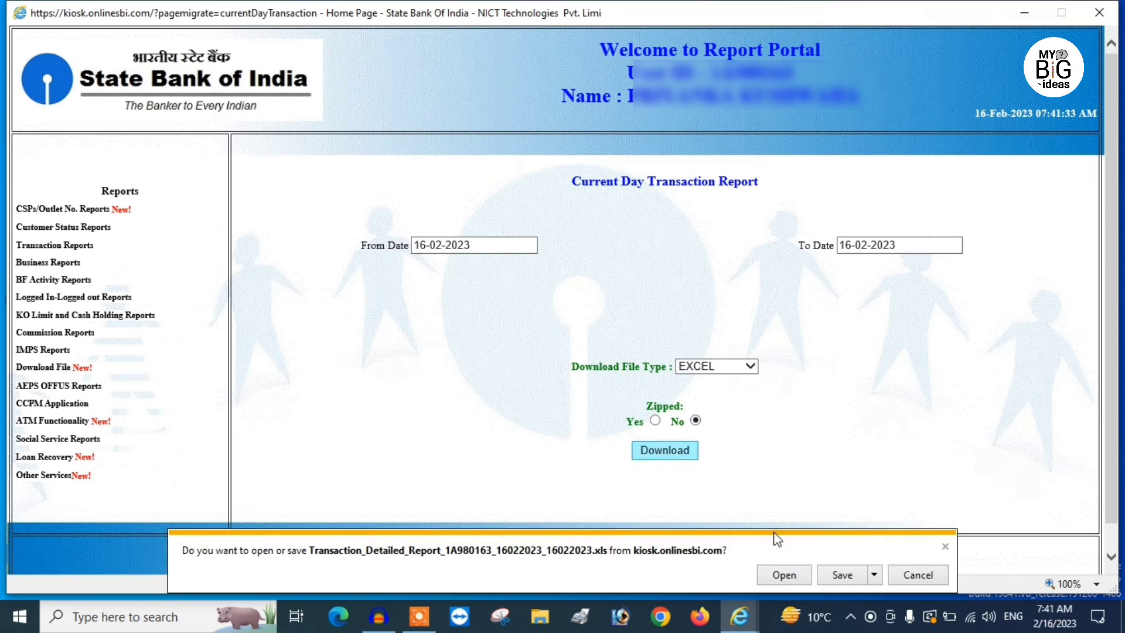
click(785, 575)
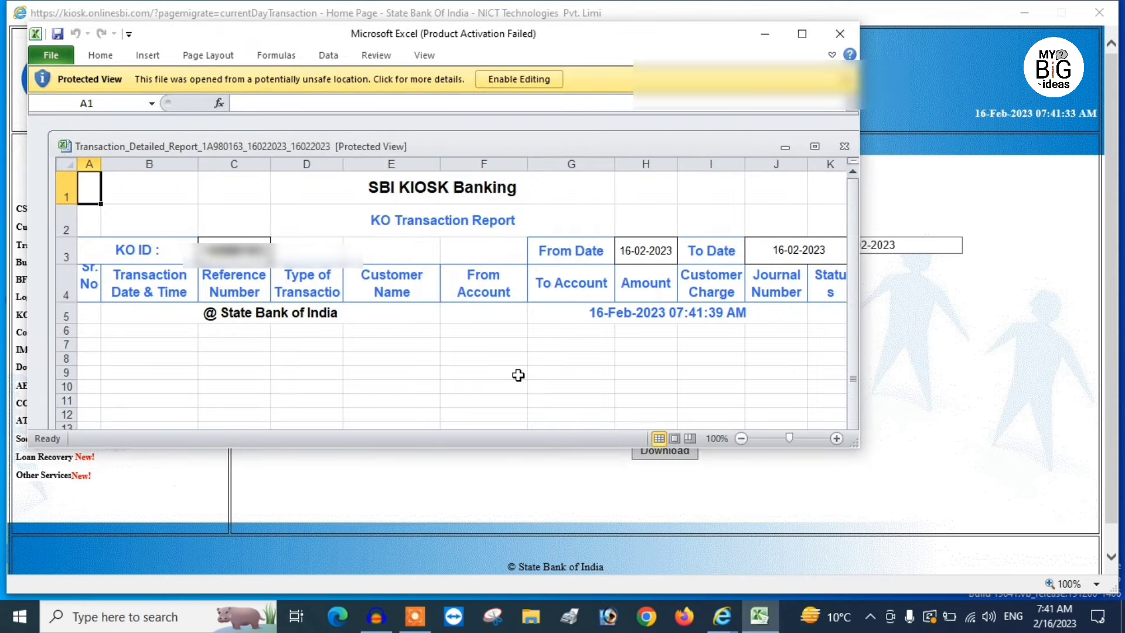
click(607, 401)
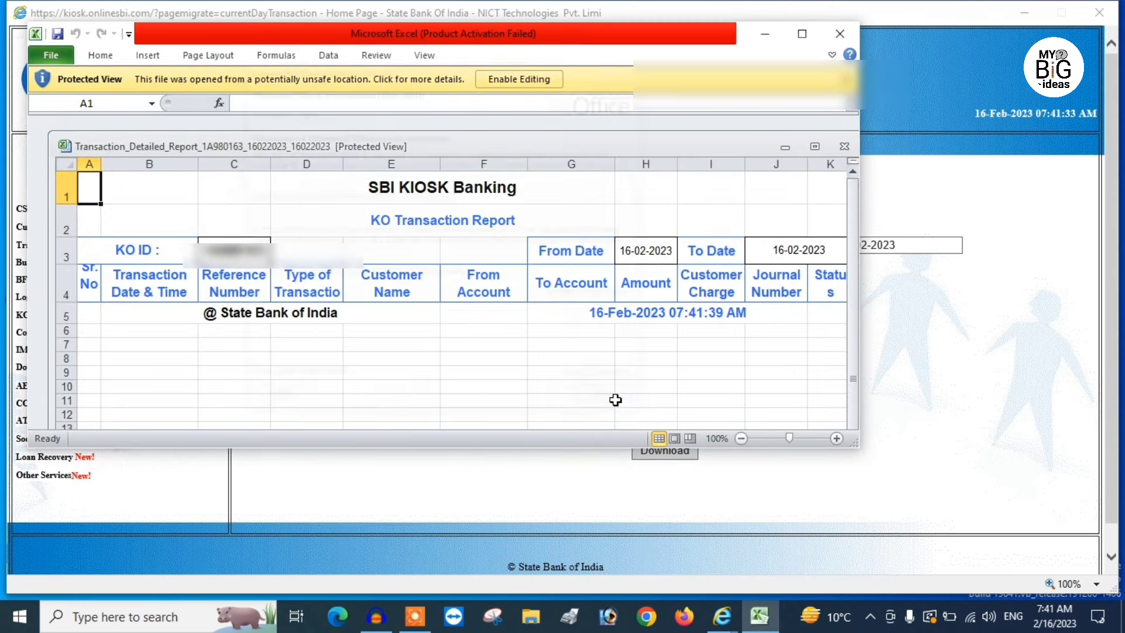
click(842, 35)
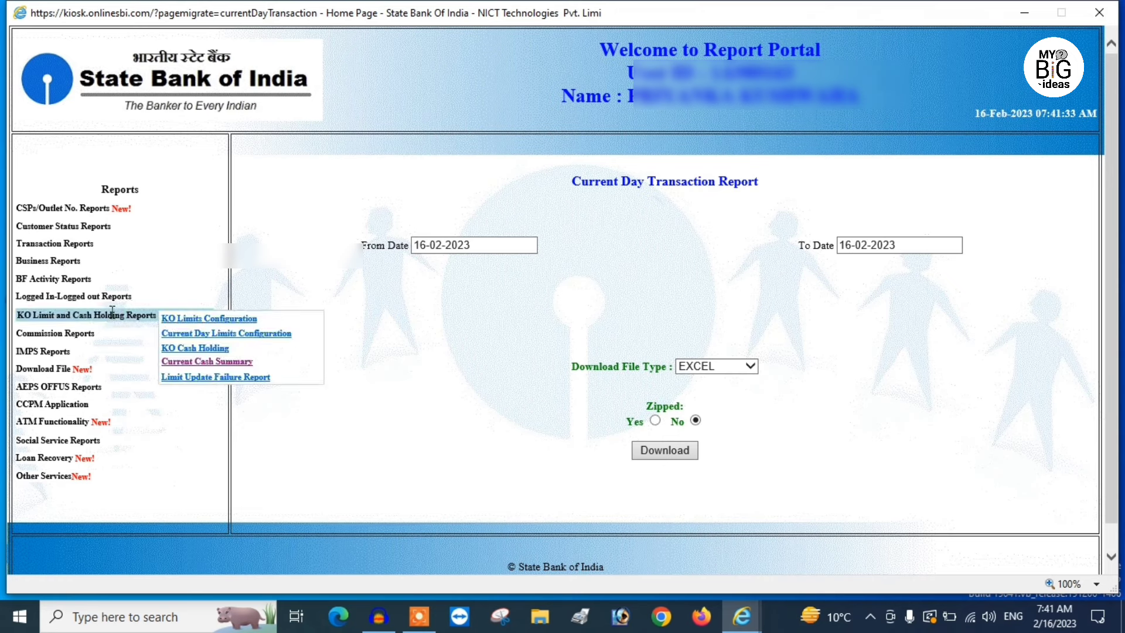
- Open the Current Cash Summary report and set its download to an unzipped EXCEL file
mouse_move(114, 304)
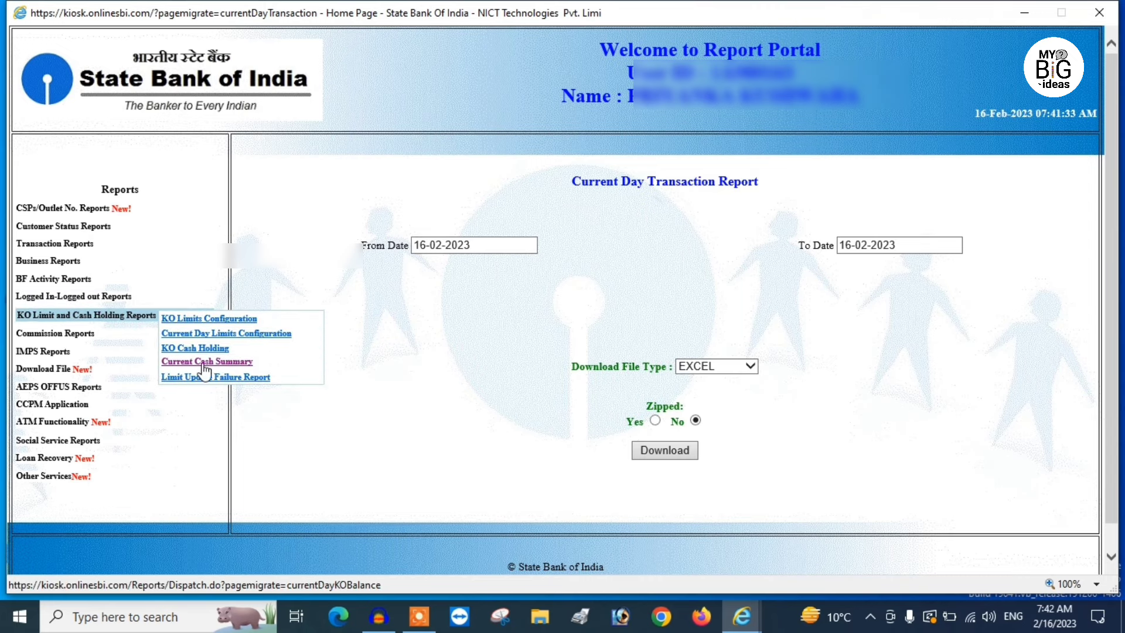
click(225, 364)
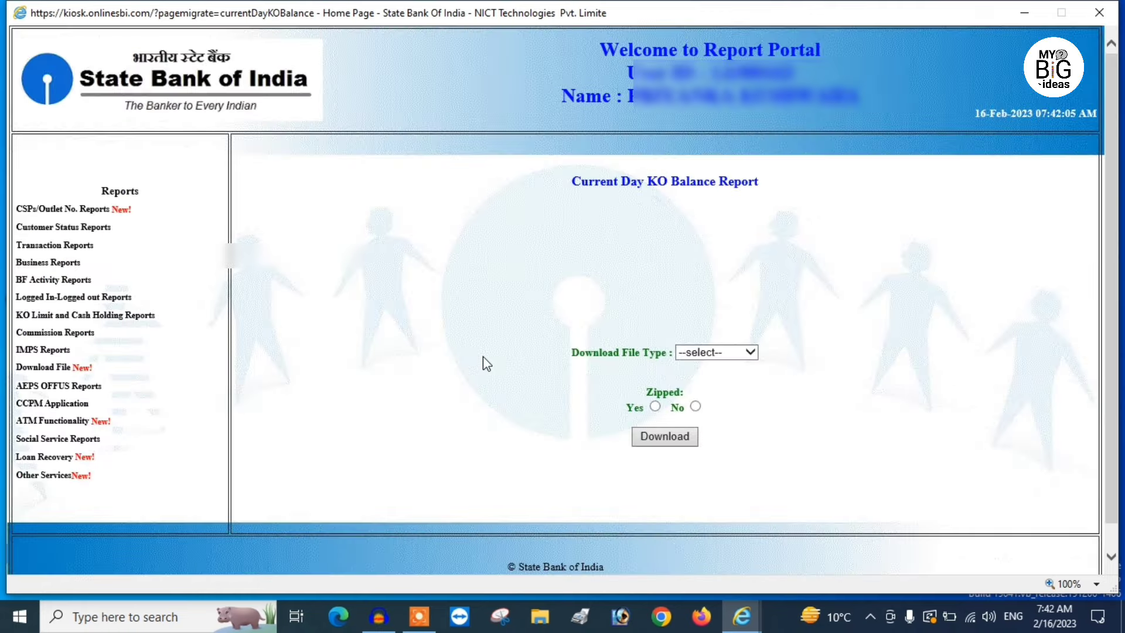
click(726, 354)
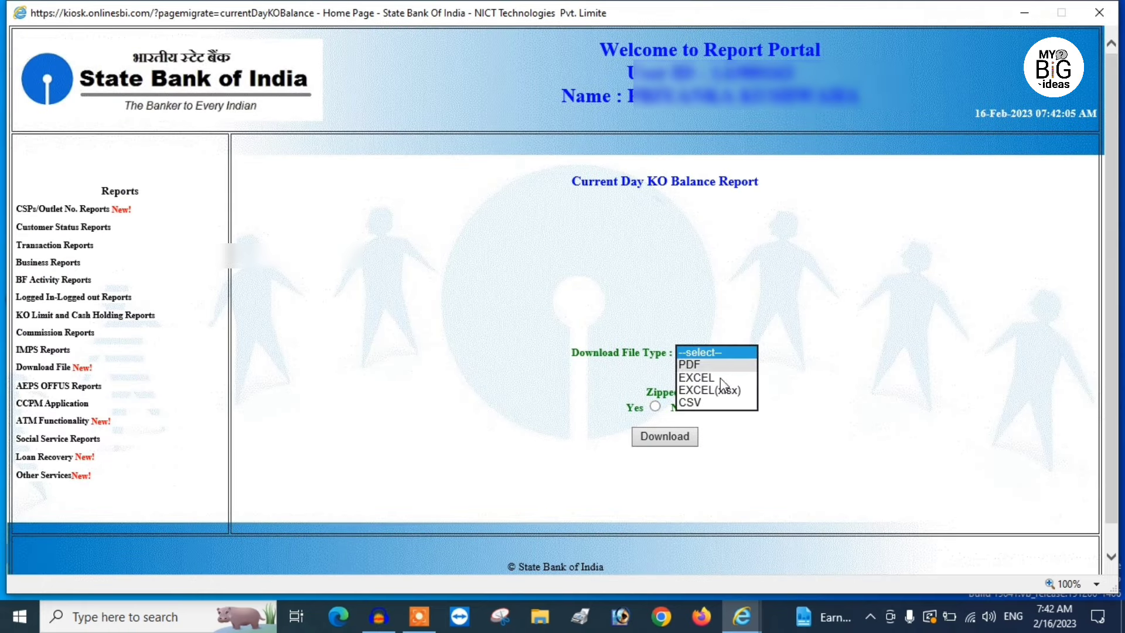
click(724, 378)
click(696, 406)
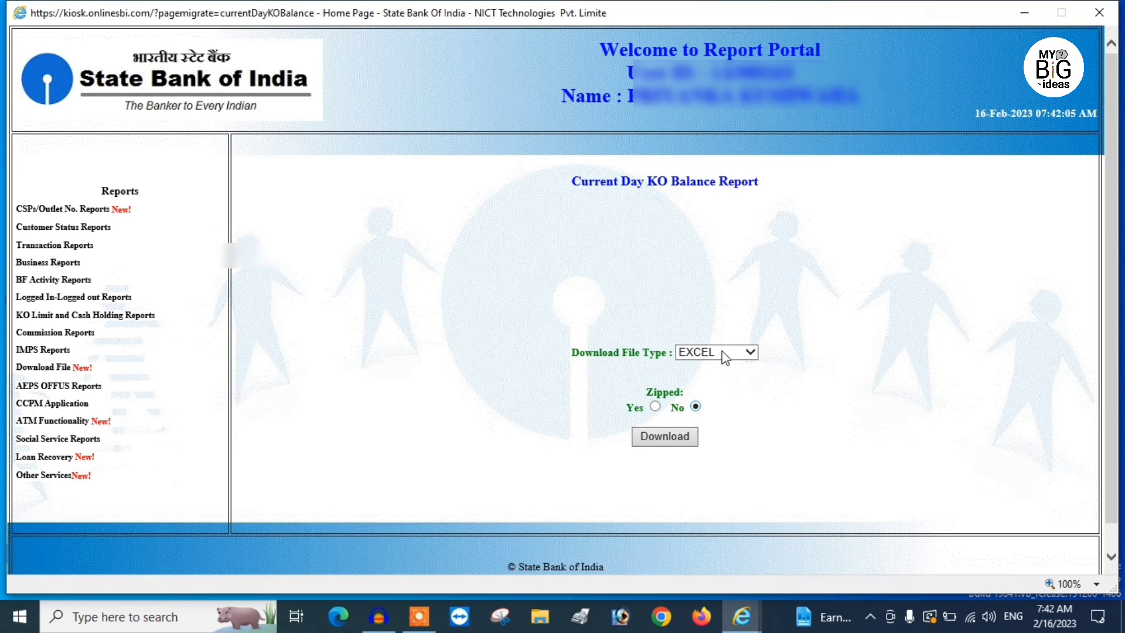
- Download the current day KO balance report, view it in Excel past the activation wizard, and close the workbook
click(694, 440)
click(768, 576)
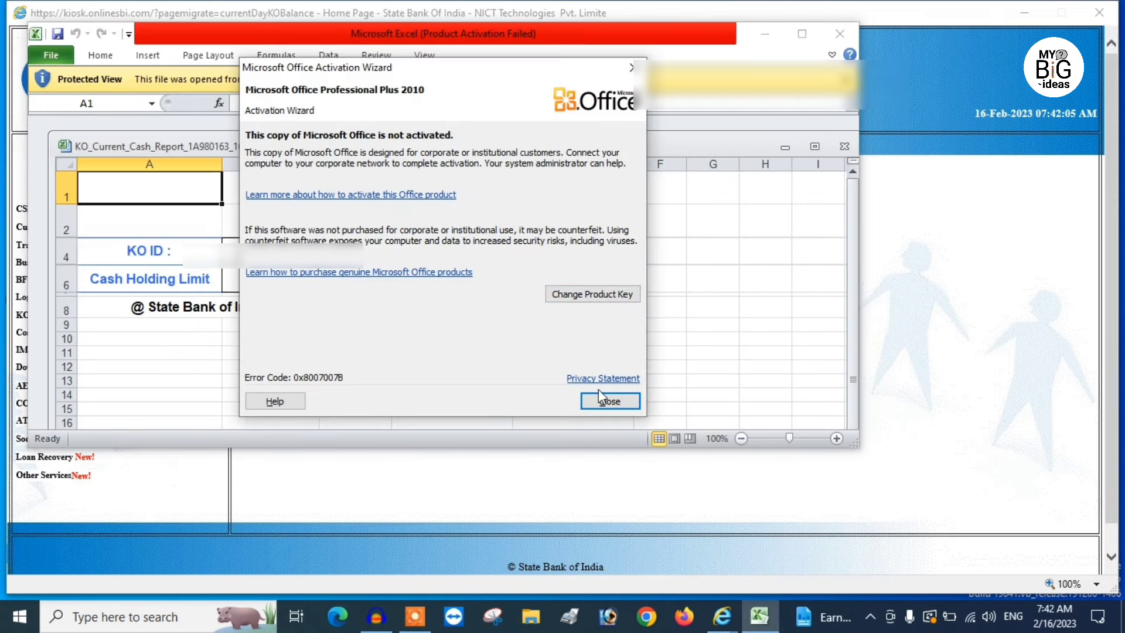
click(606, 400)
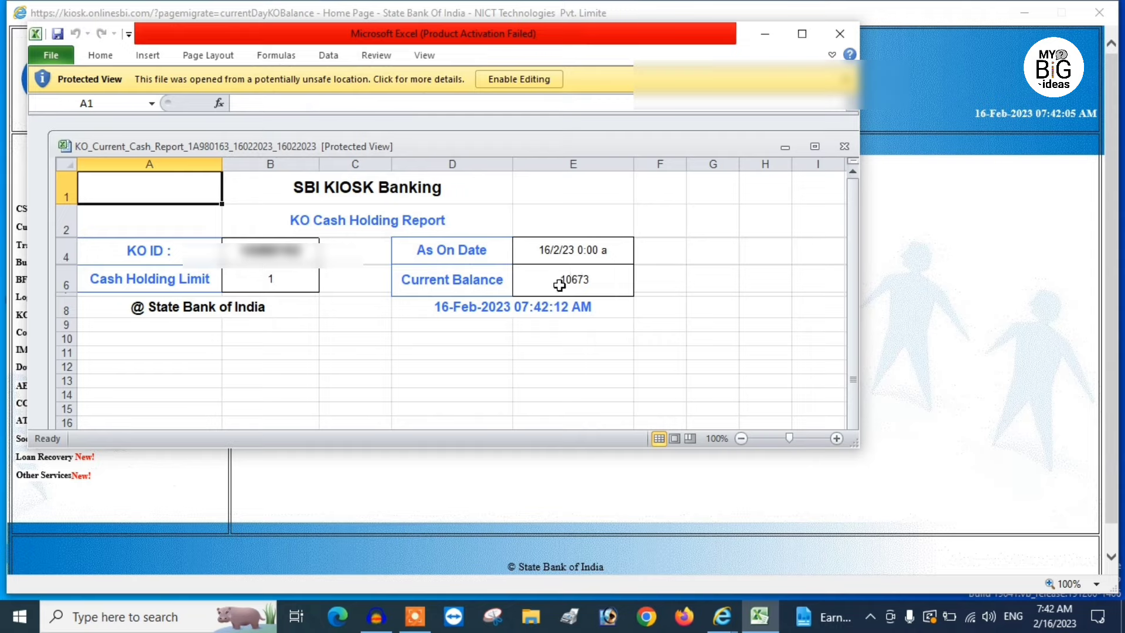
click(845, 34)
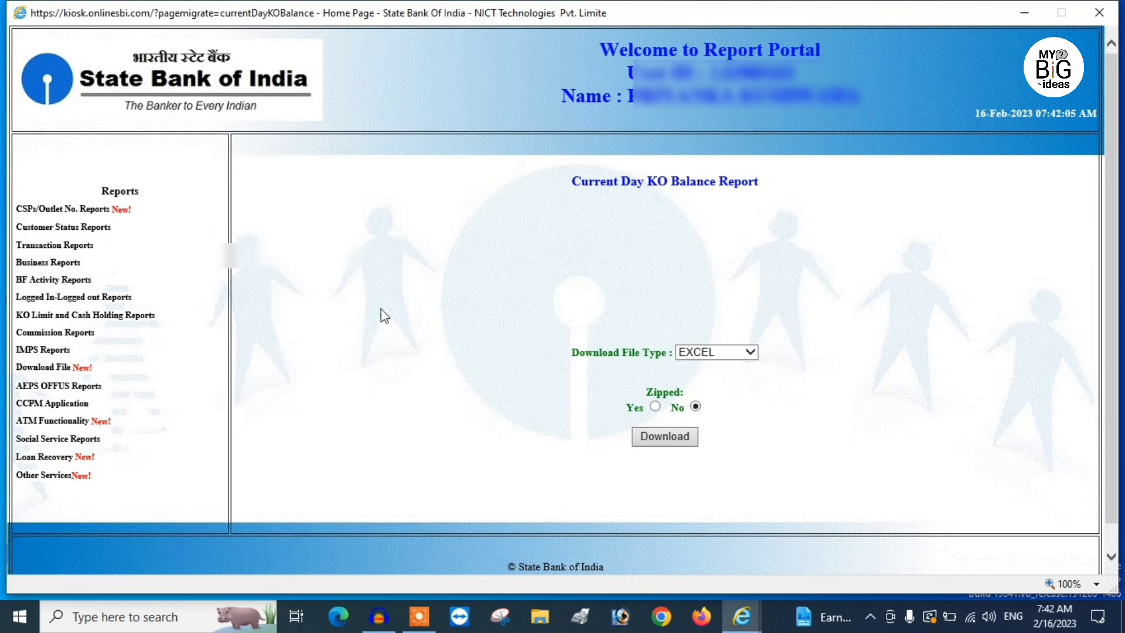
- Review the AEPS OFFUS report and file download options, and close the report portal window
mouse_move(75, 392)
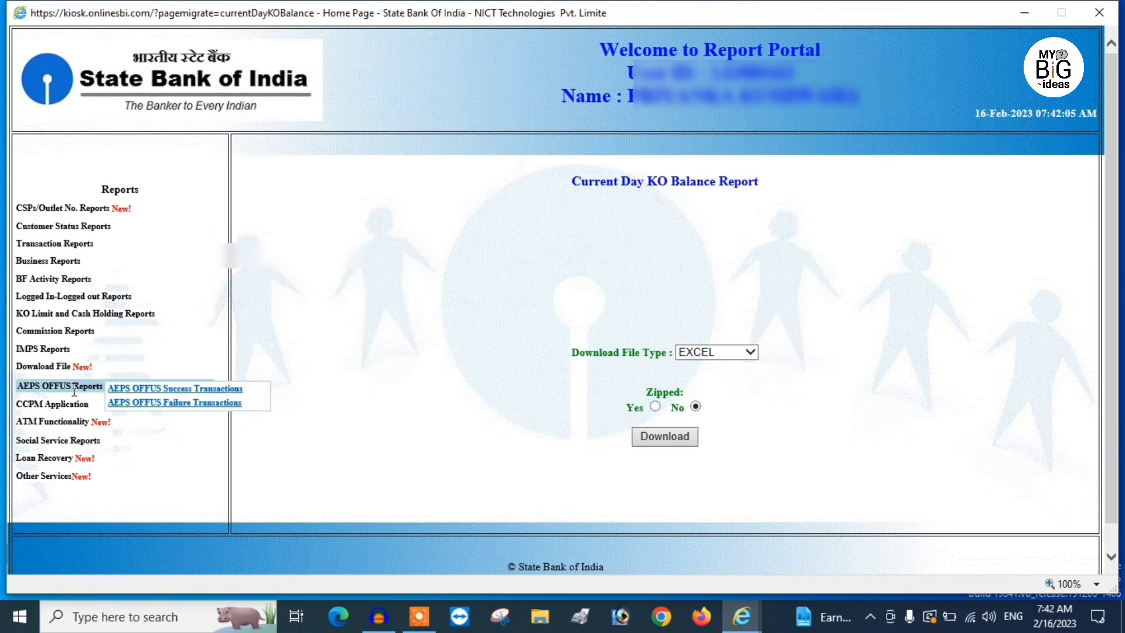
mouse_move(83, 370)
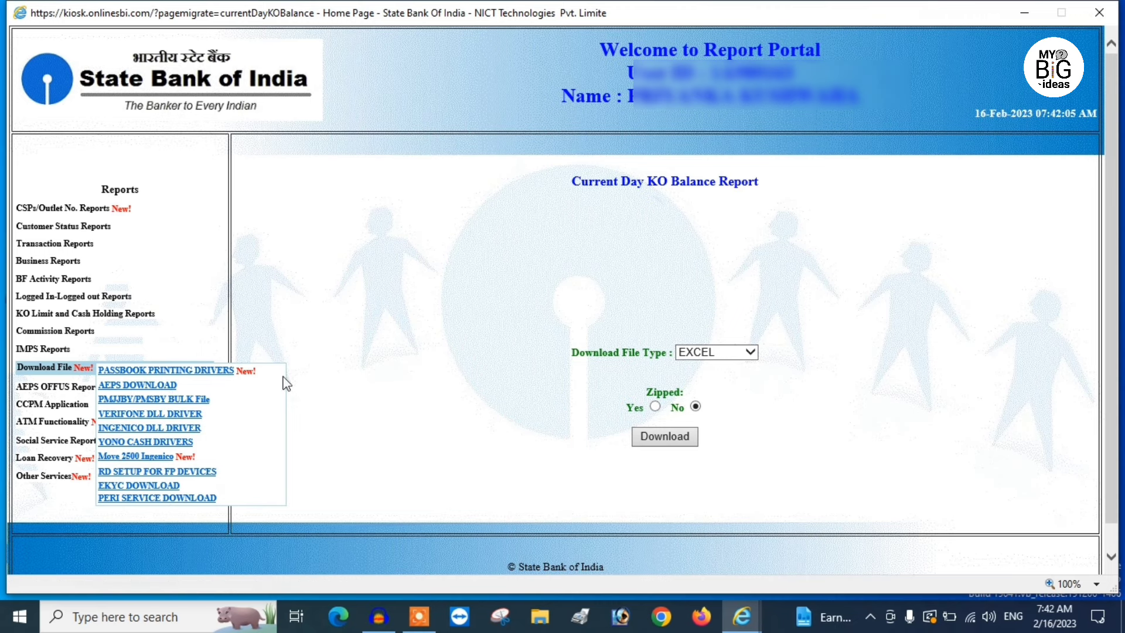
click(1099, 12)
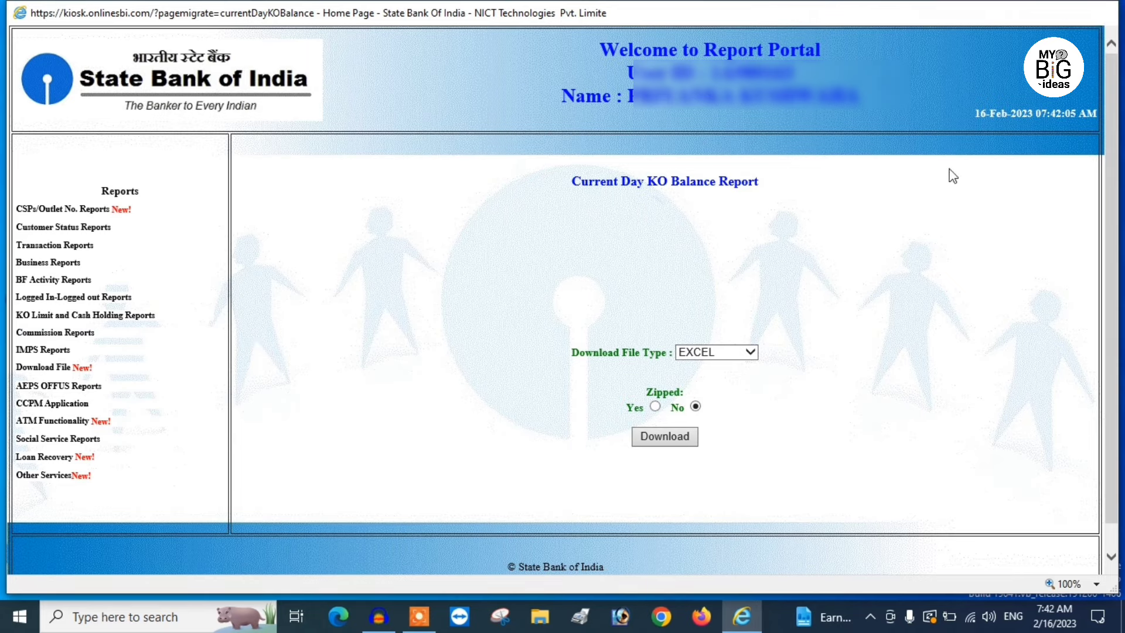
- Look over the loan deposit and money transfer services, and open the Money Transfer to SBI Account form
mouse_move(406, 46)
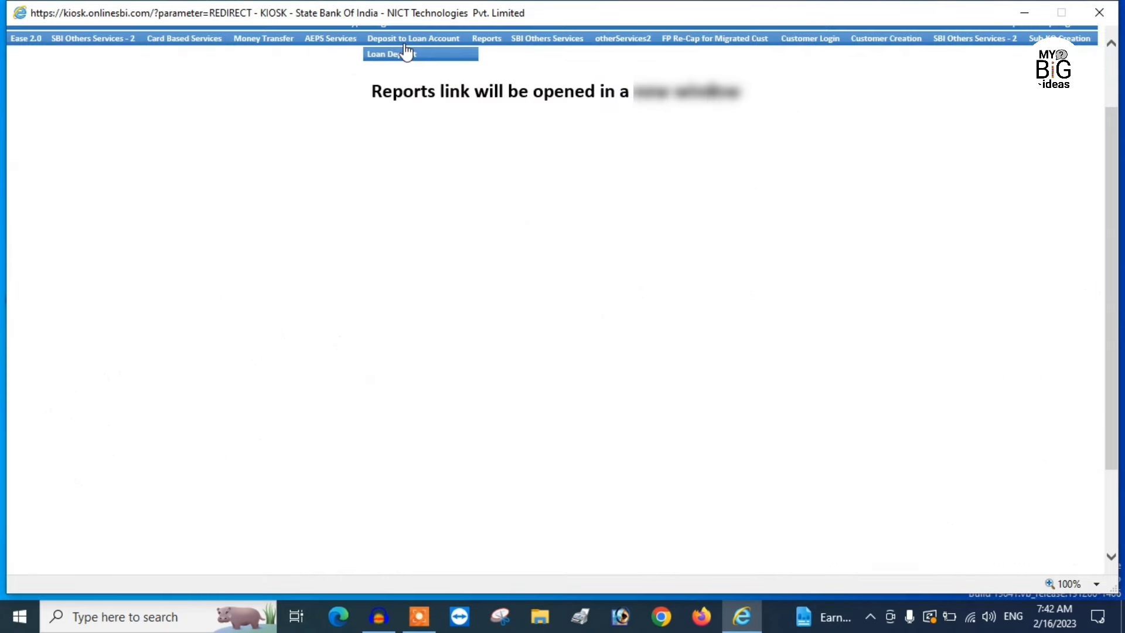
mouse_move(254, 44)
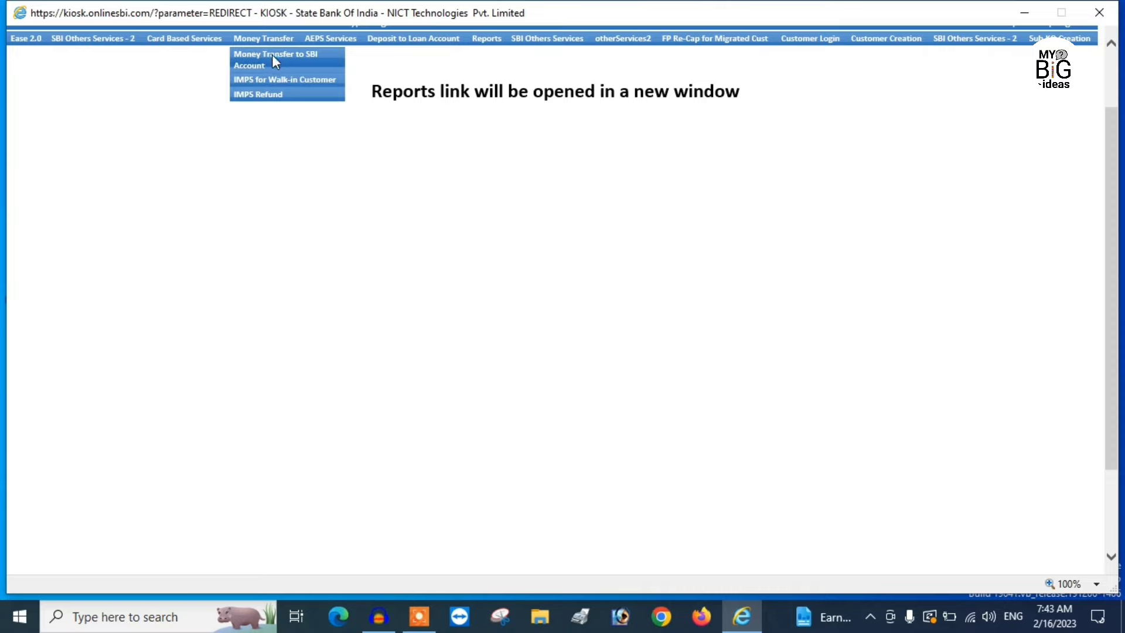
click(273, 57)
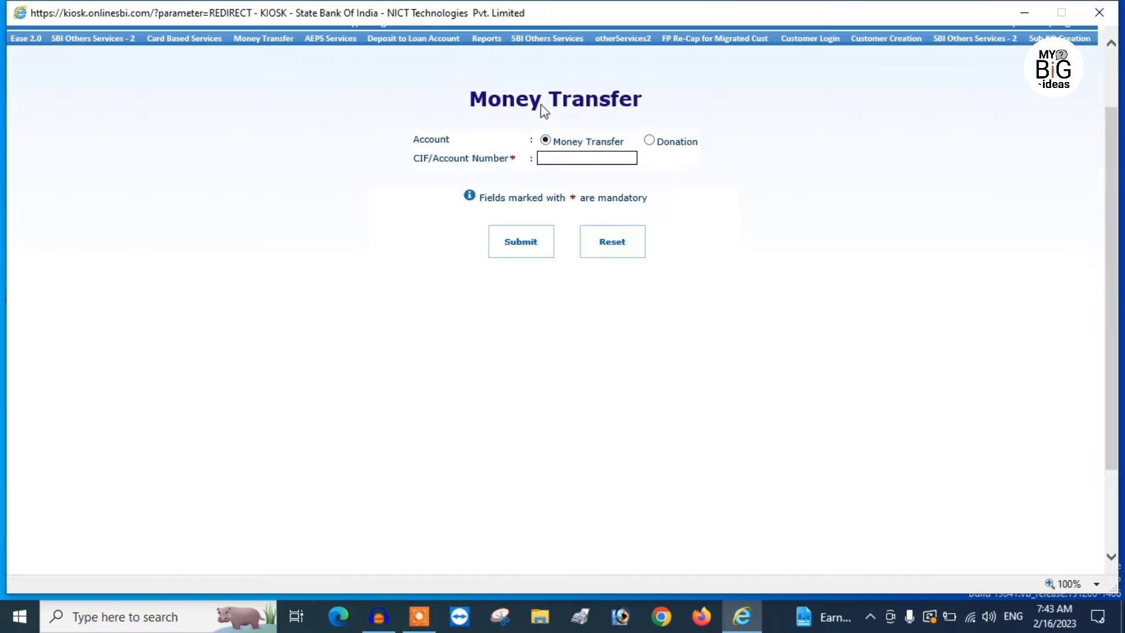
mouse_move(270, 42)
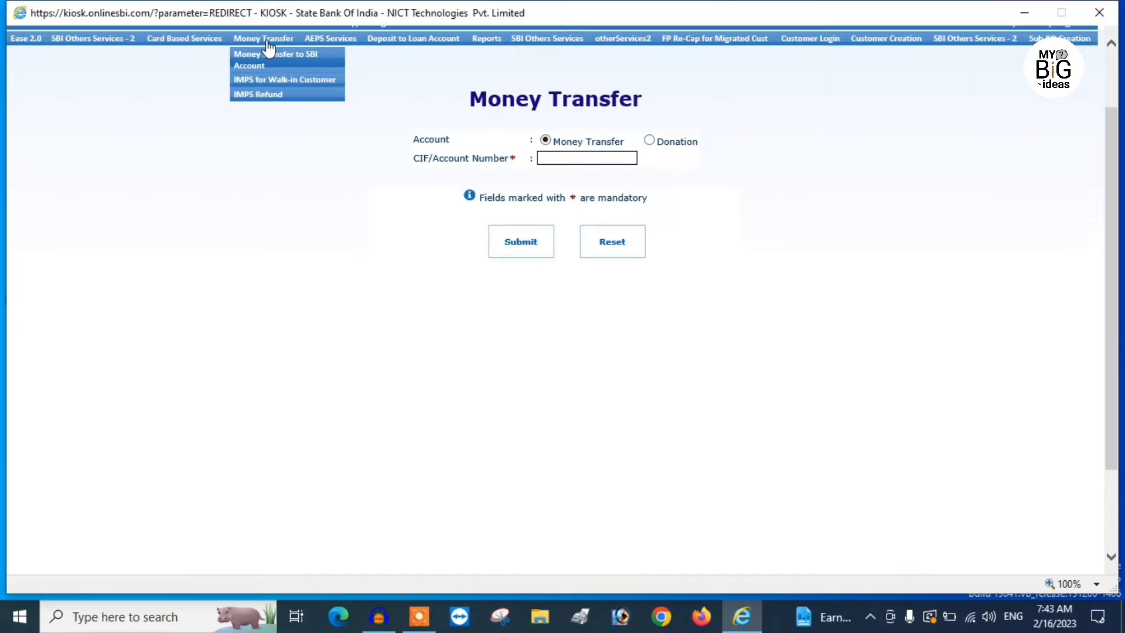